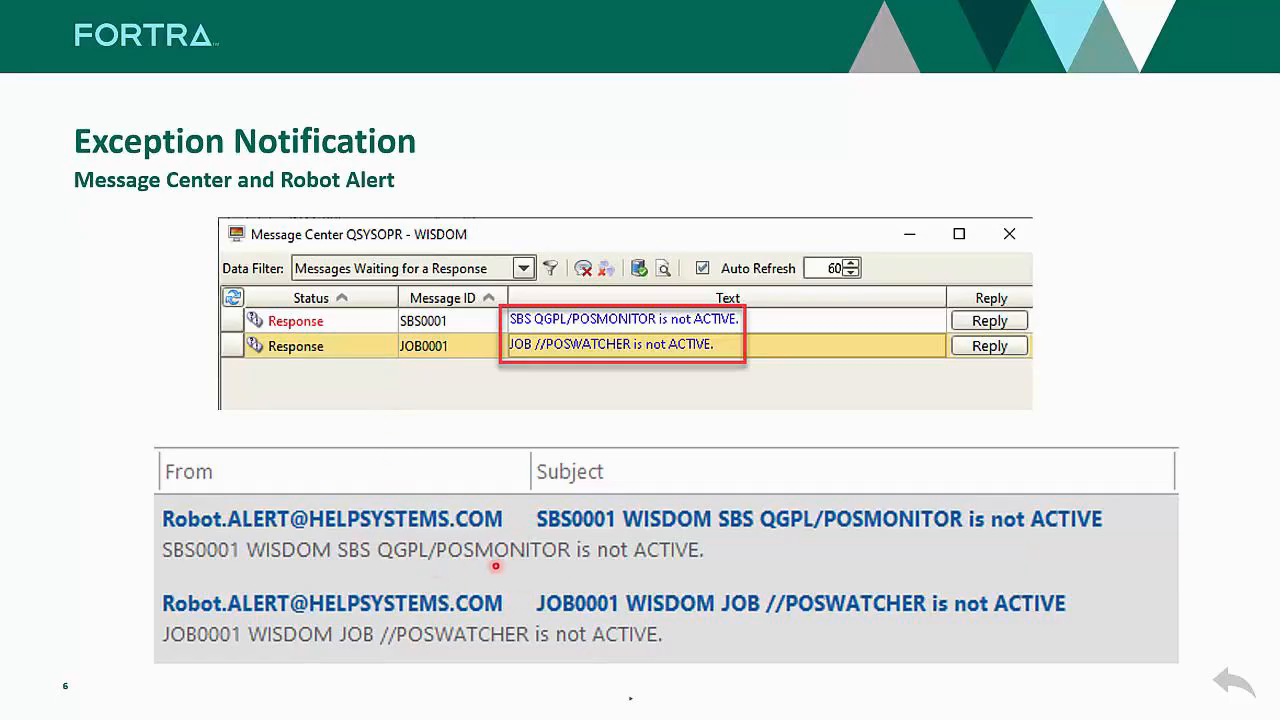
Step: Advance the presentation from Exception Notification to the Live Demonstration slide
key(Right)
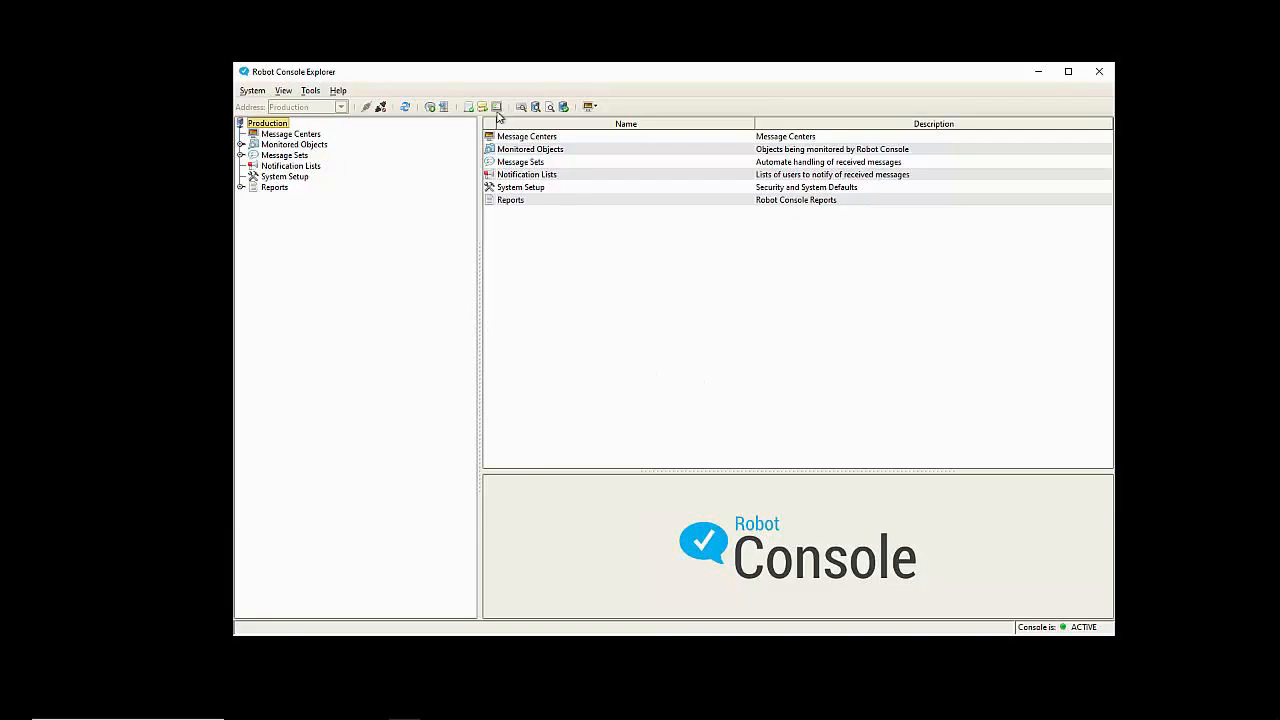
Step: Open the WISDOM Resource Monitor Status window listing ACADEMY, FTP, QBATCH and other resources
click(497, 108)
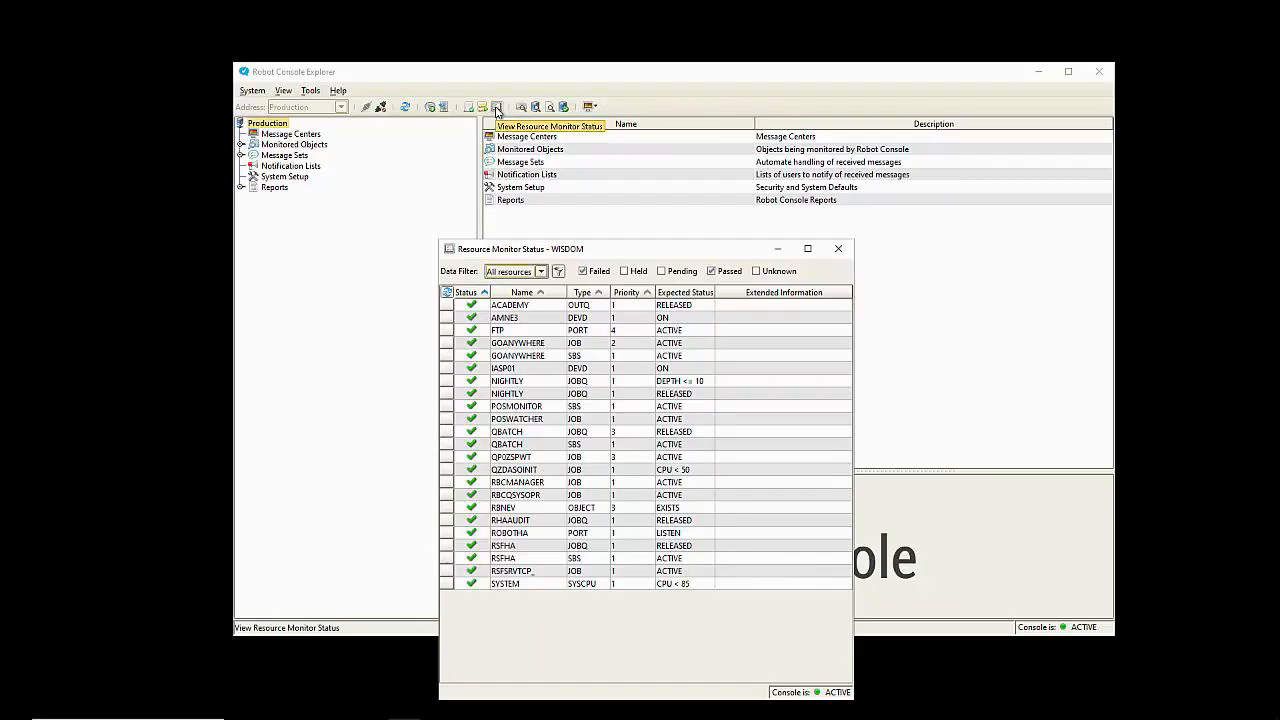
right_click(270, 124)
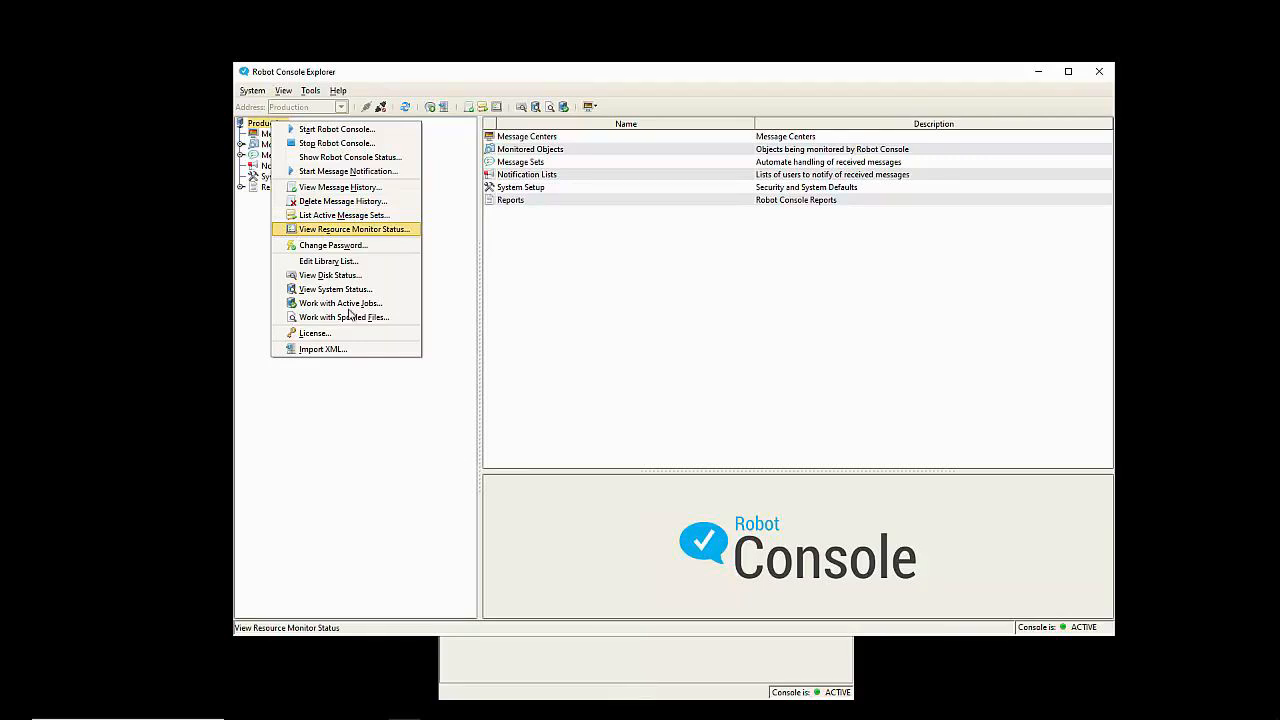
click(620, 677)
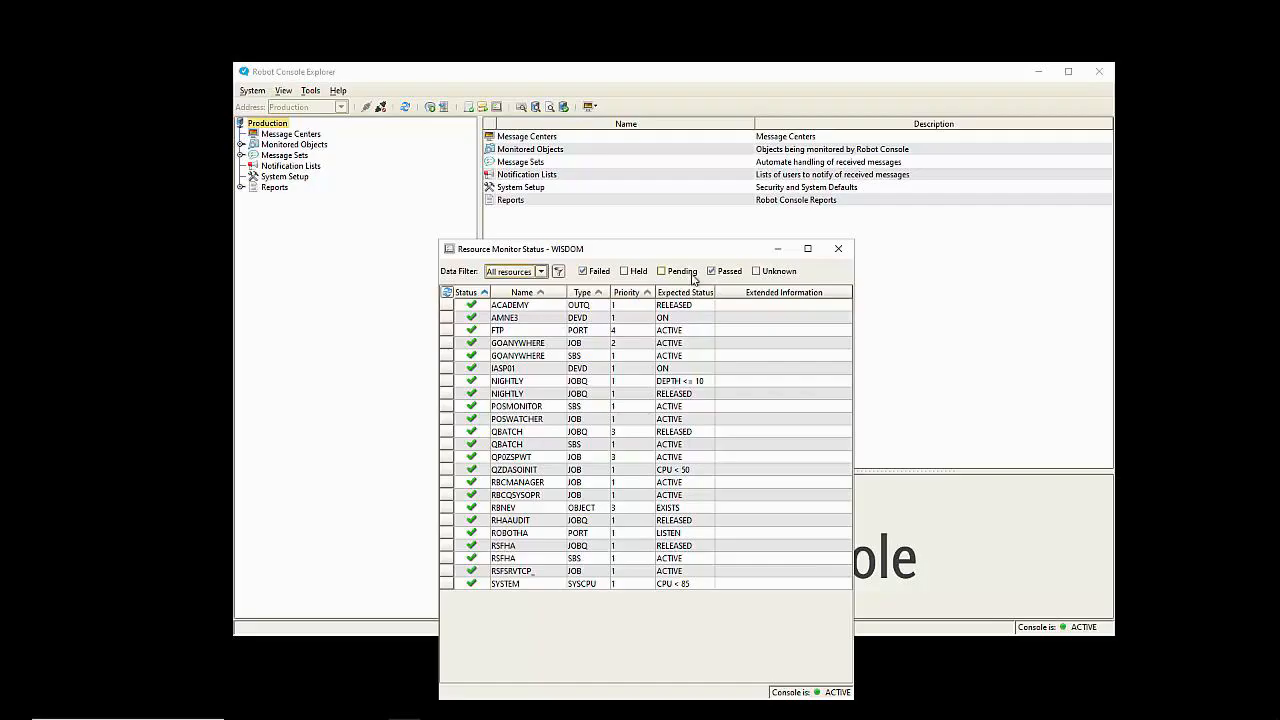
Step: Expand Monitored Objects > Resource Monitors > Types in the Explorer tree
click(293, 265)
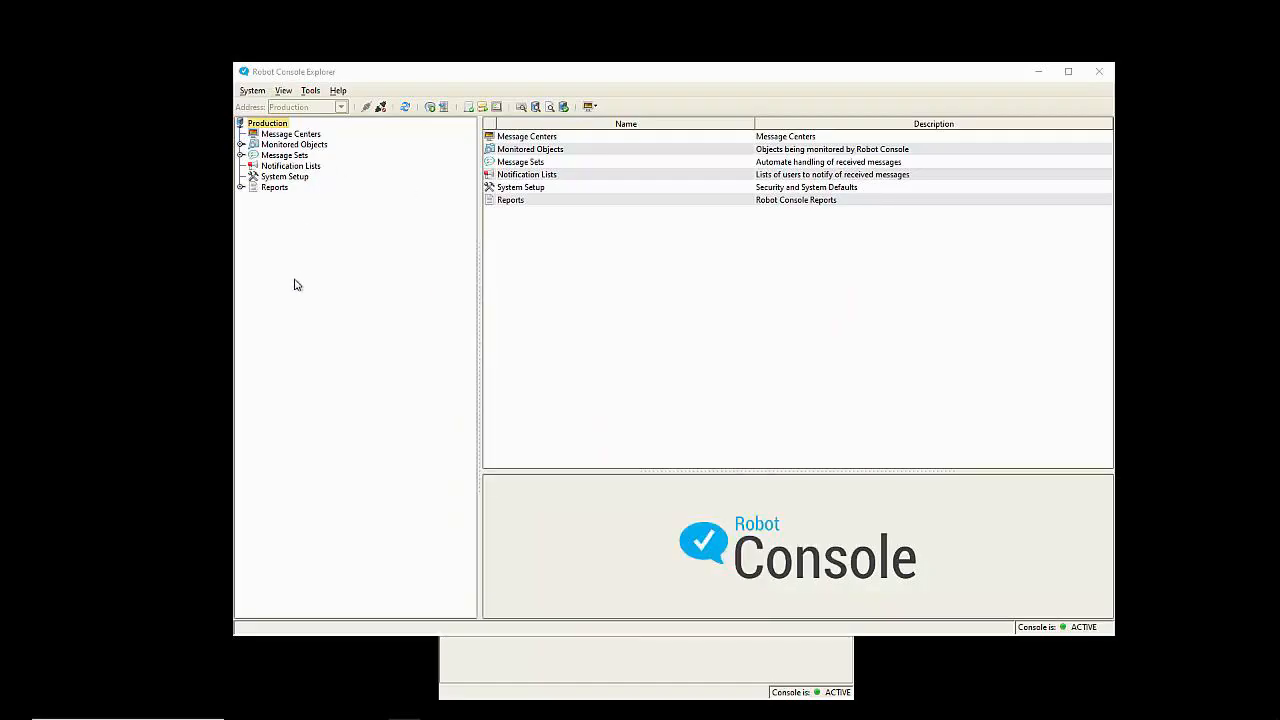
click(241, 144)
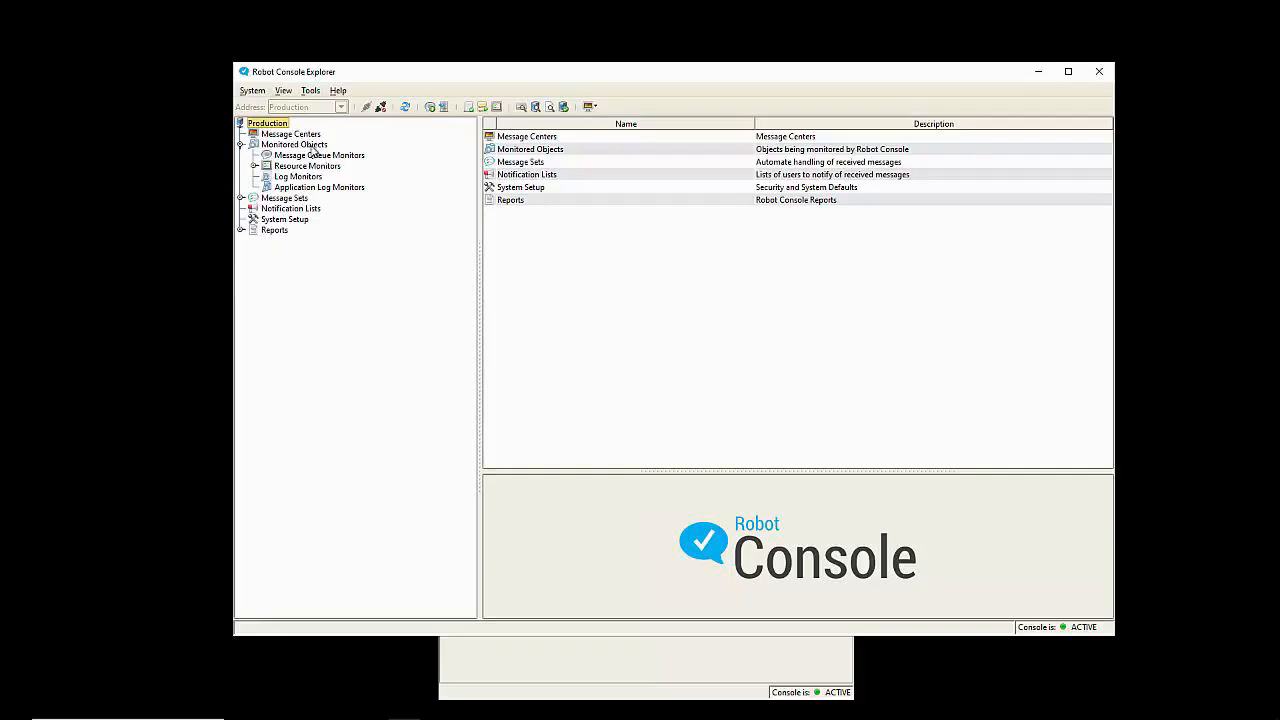
click(254, 166)
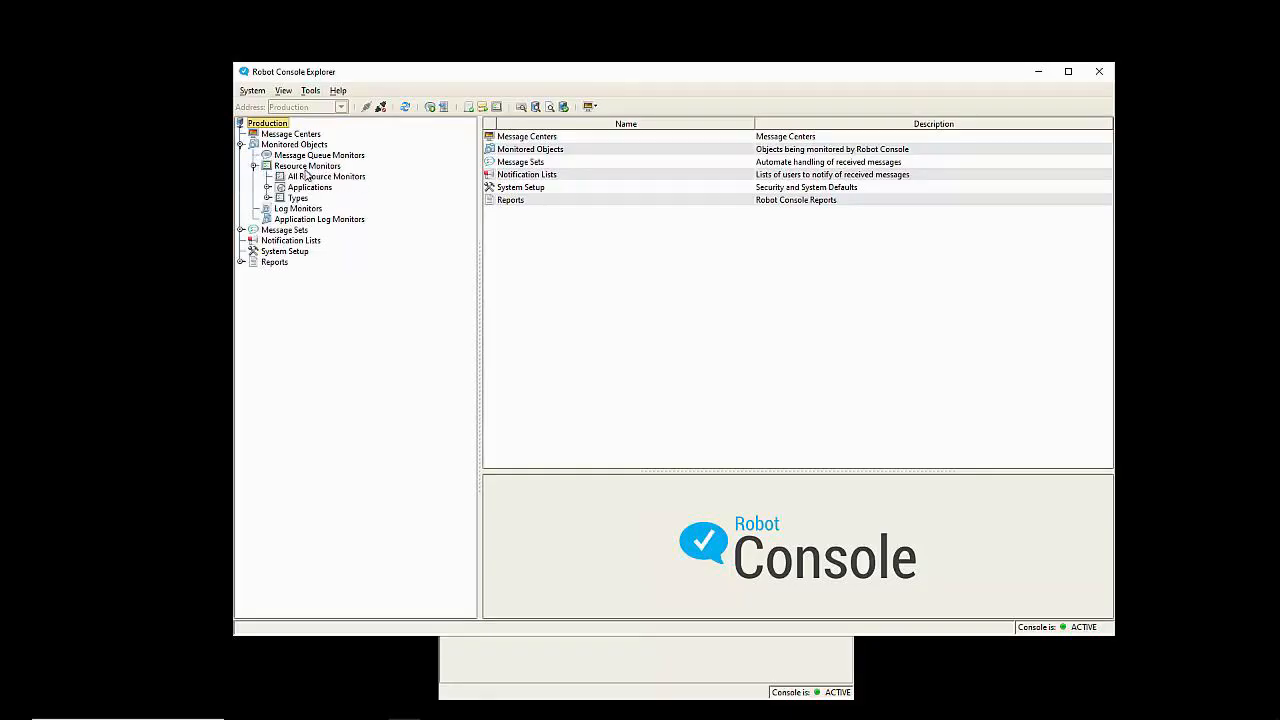
click(267, 197)
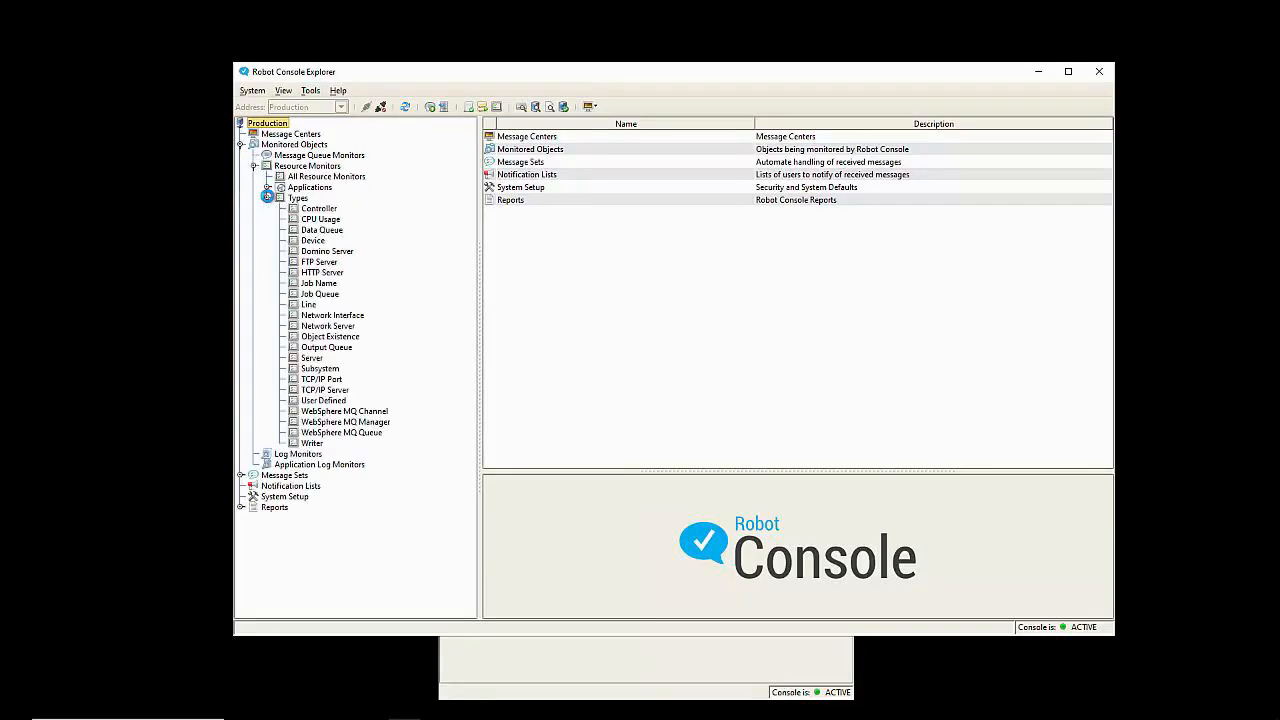
Step: Browse the Job Name, Subsystem, Writer and Job Queue monitors, ending on Subsystem
click(319, 283)
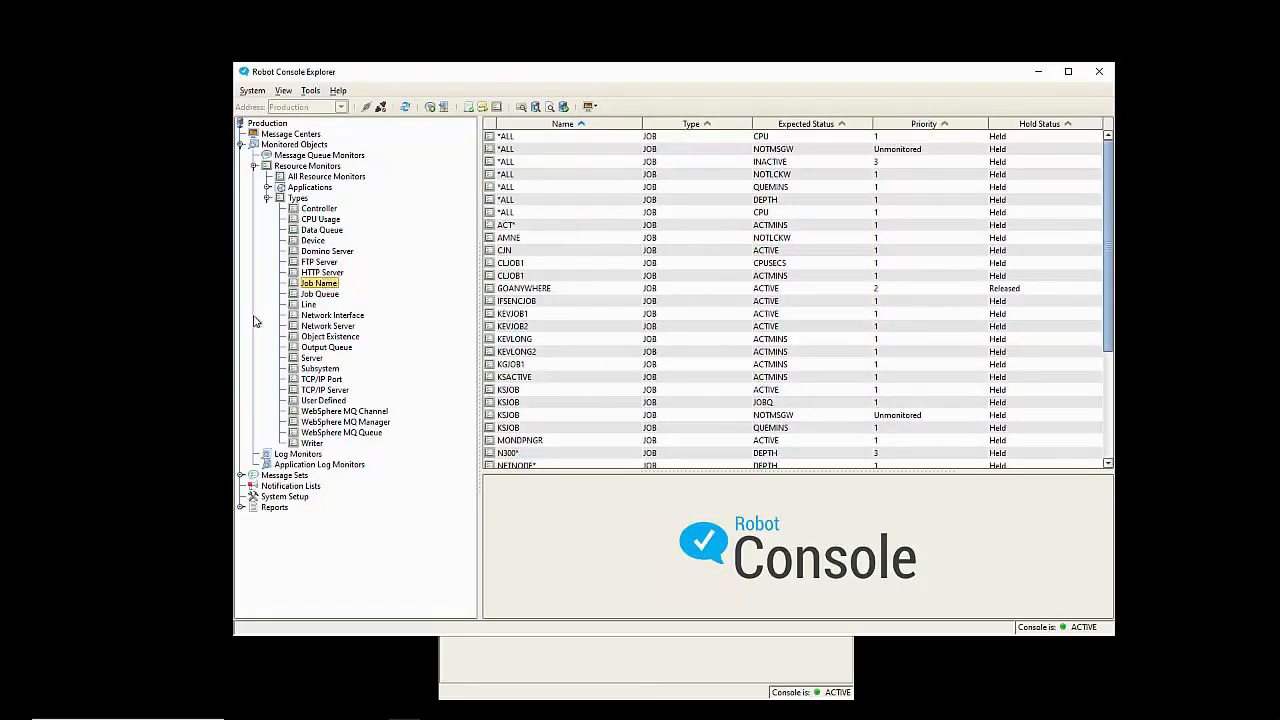
click(318, 369)
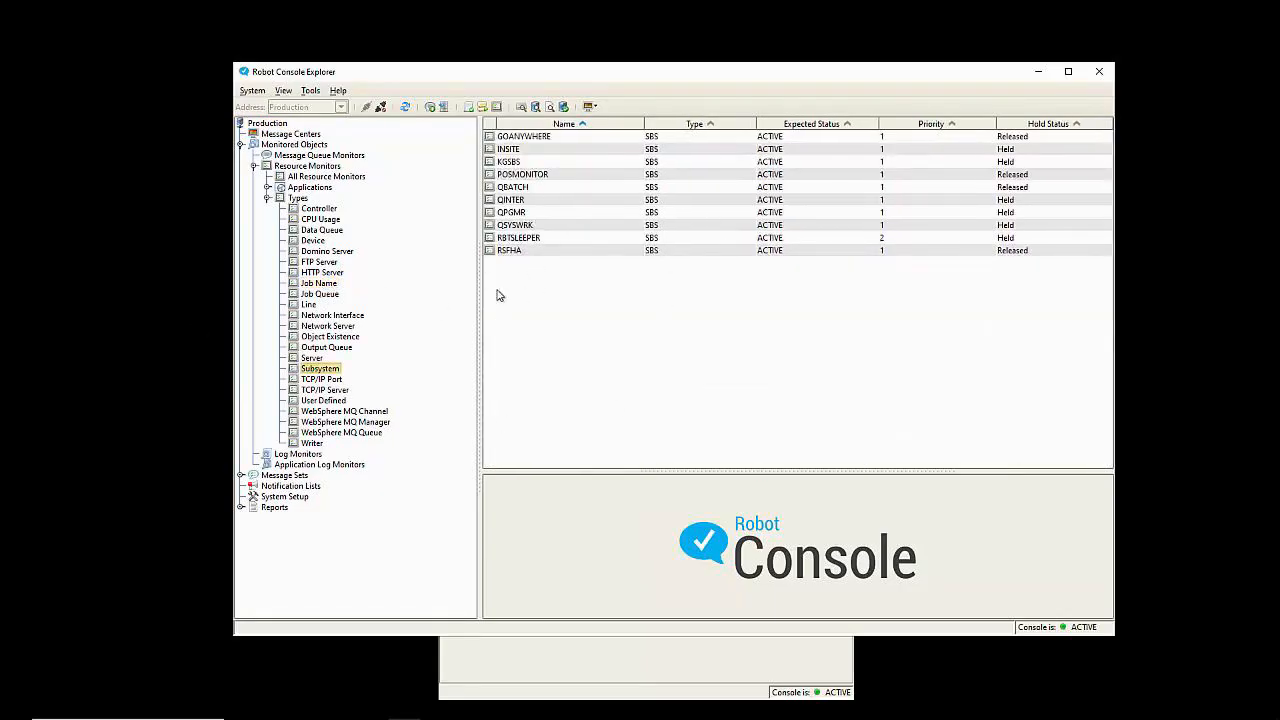
click(313, 443)
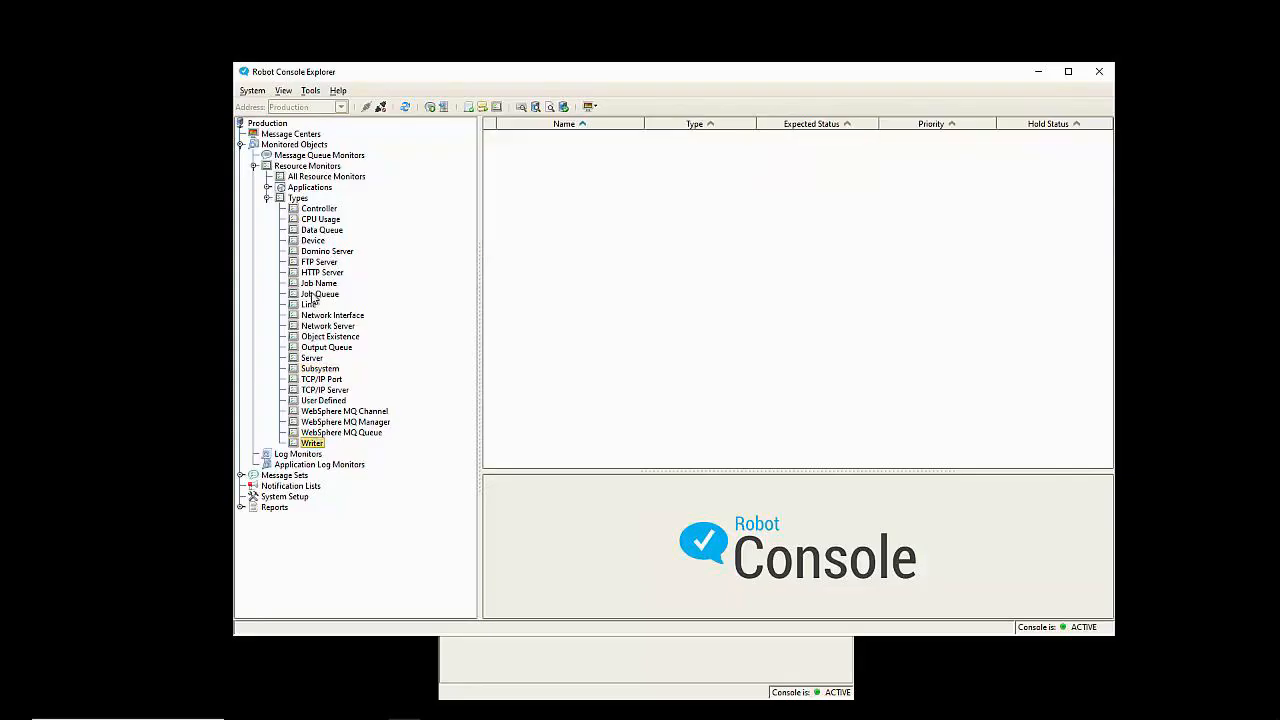
click(318, 294)
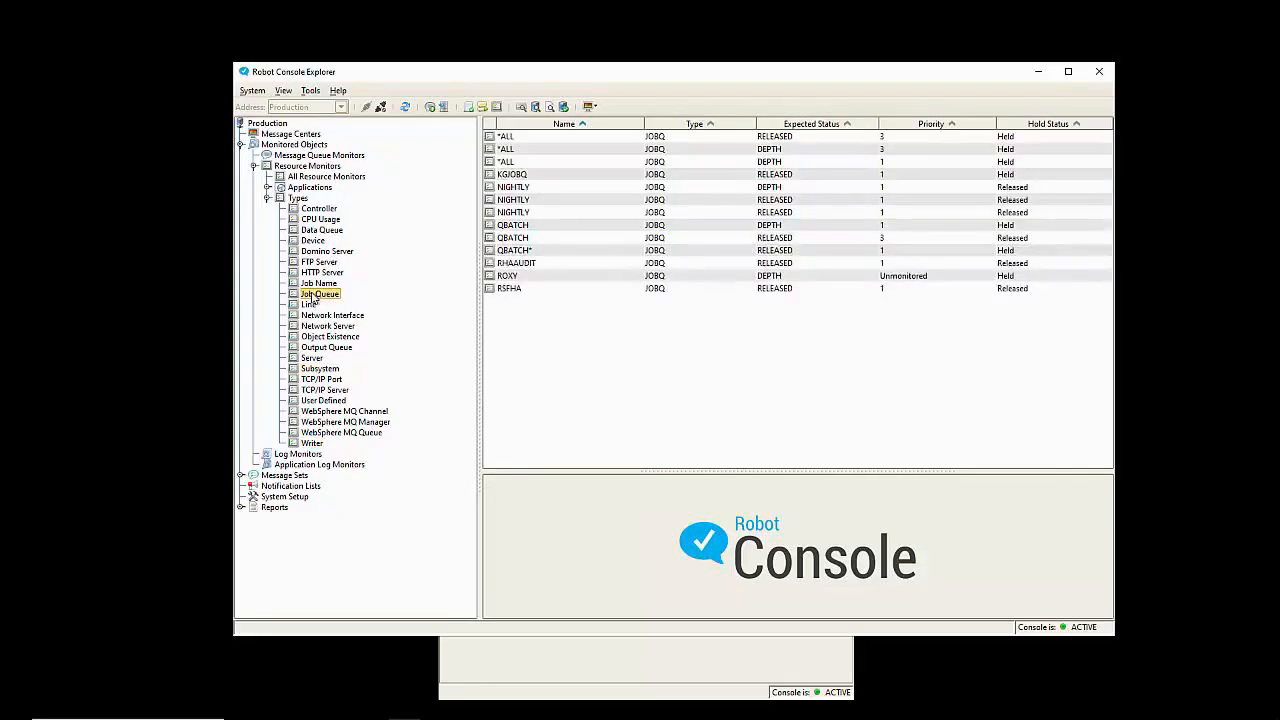
click(314, 369)
right_click(313, 373)
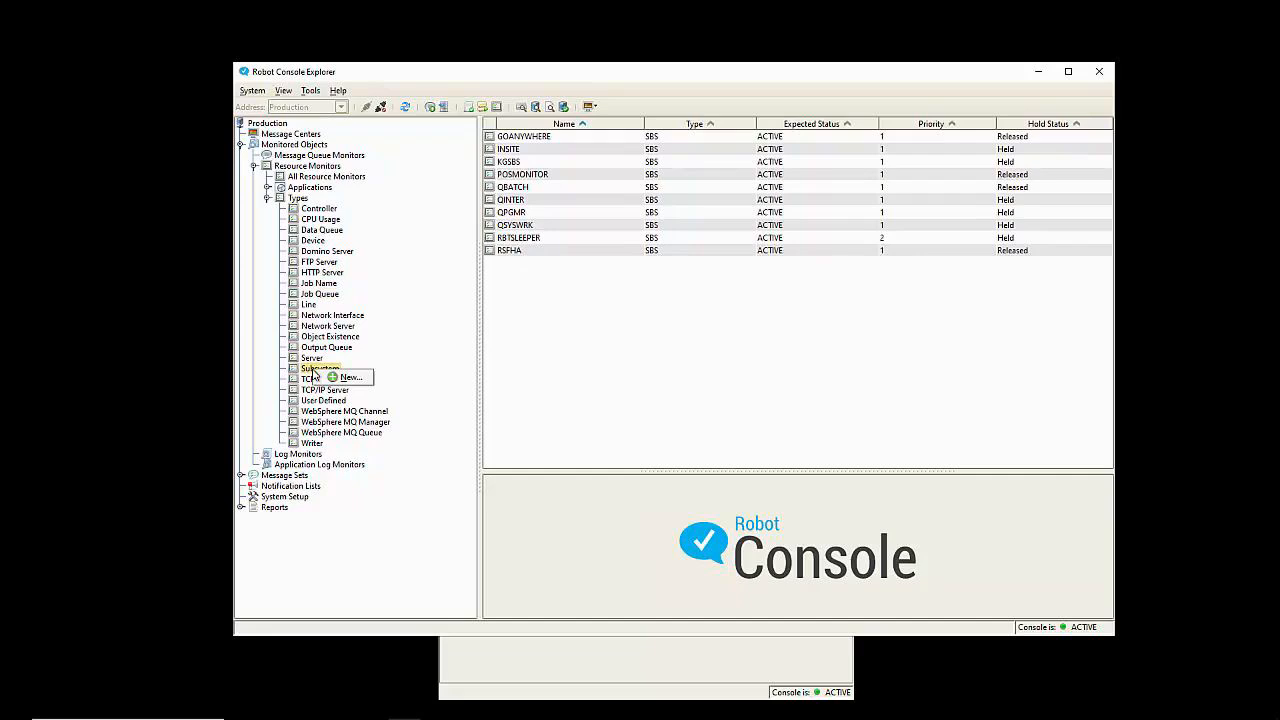
click(328, 377)
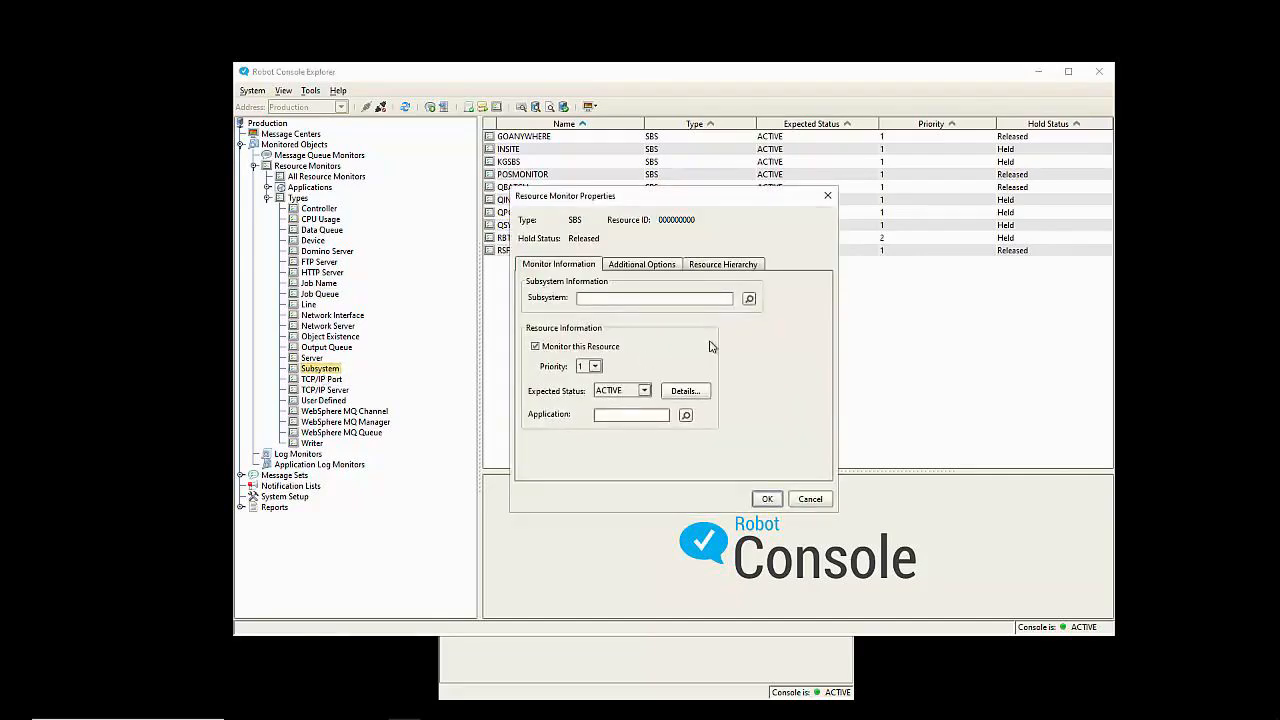
click(749, 300)
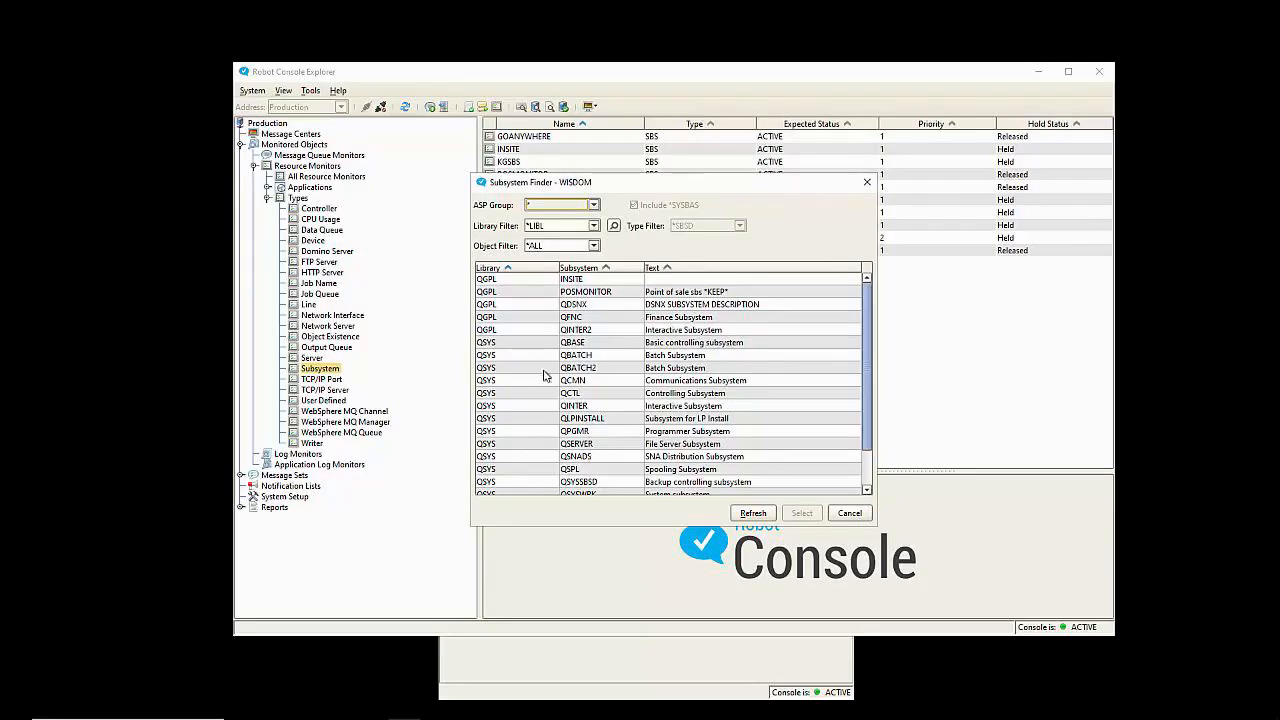
scroll(525, 405, down, 2)
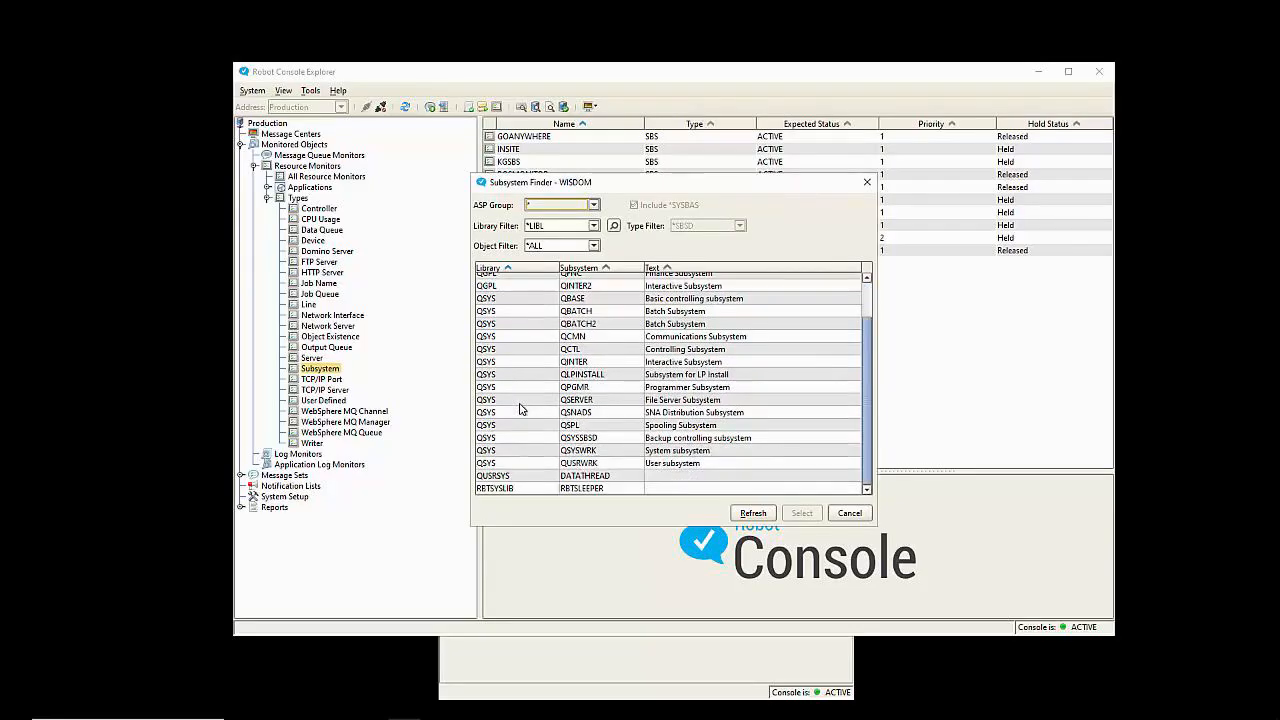
scroll(520, 408, up, 2)
scroll(545, 342, up, 1)
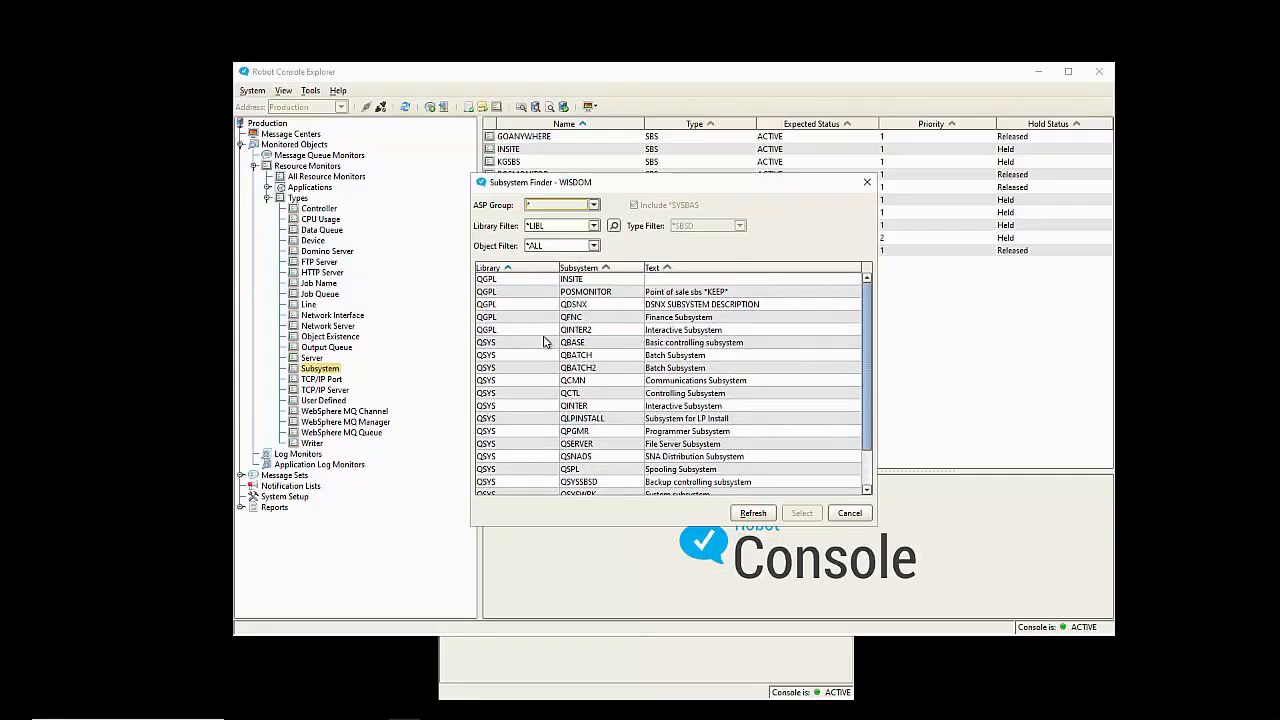
click(554, 225)
text(chuck)
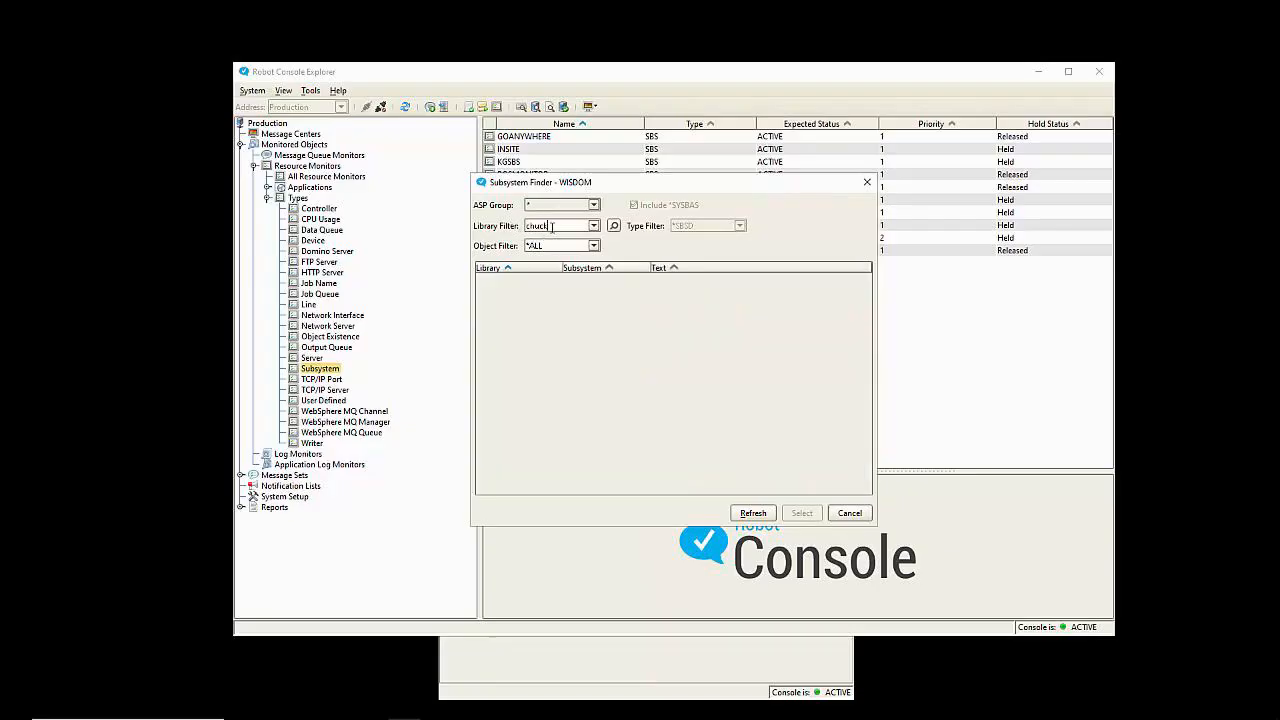
drag(552, 225, 496, 222)
key(BackSpace)
text(rbusyslib)
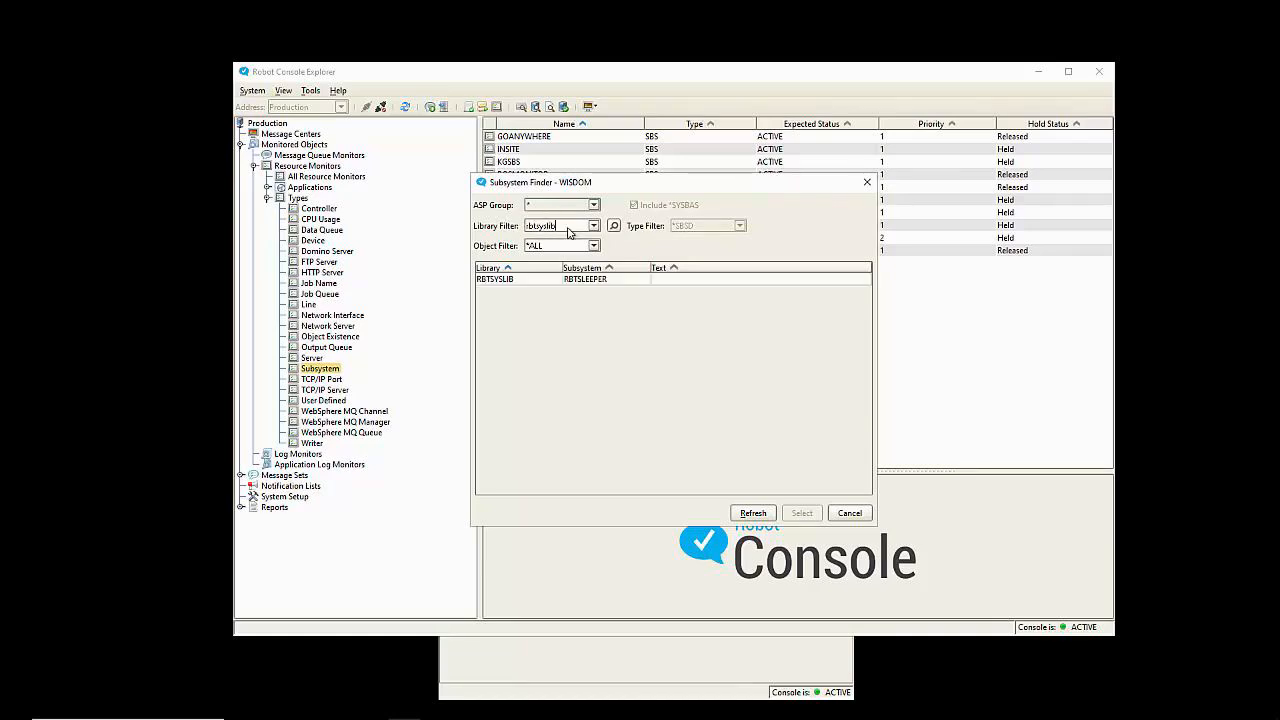
click(519, 282)
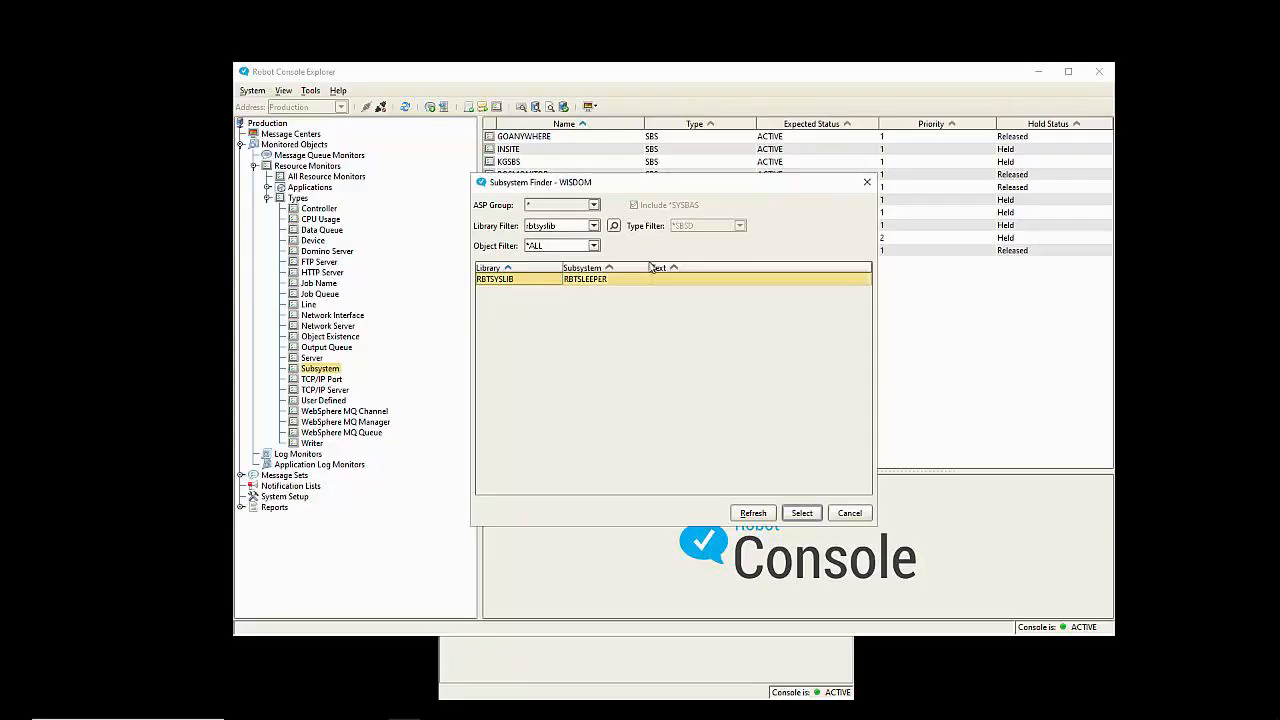
click(849, 512)
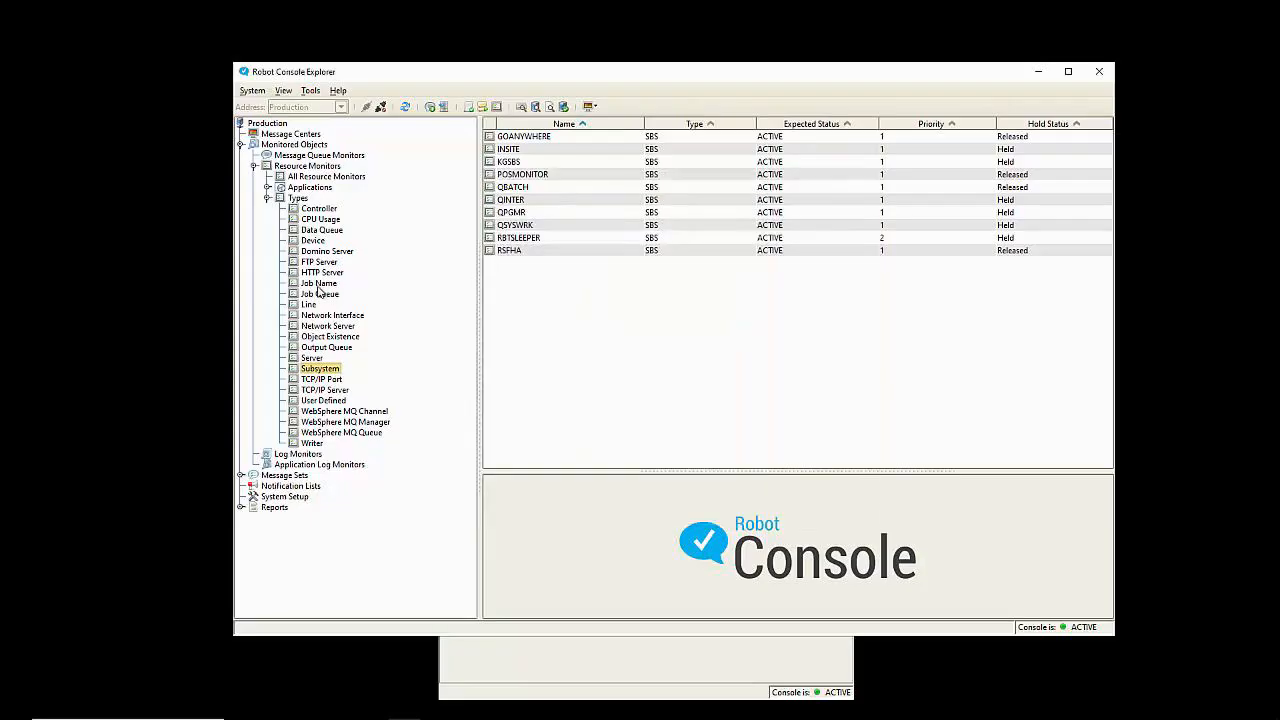
Step: Draft a TESTJOB job monitor for Batch jobs expecting NOTLCKW, then discard it
click(318, 284)
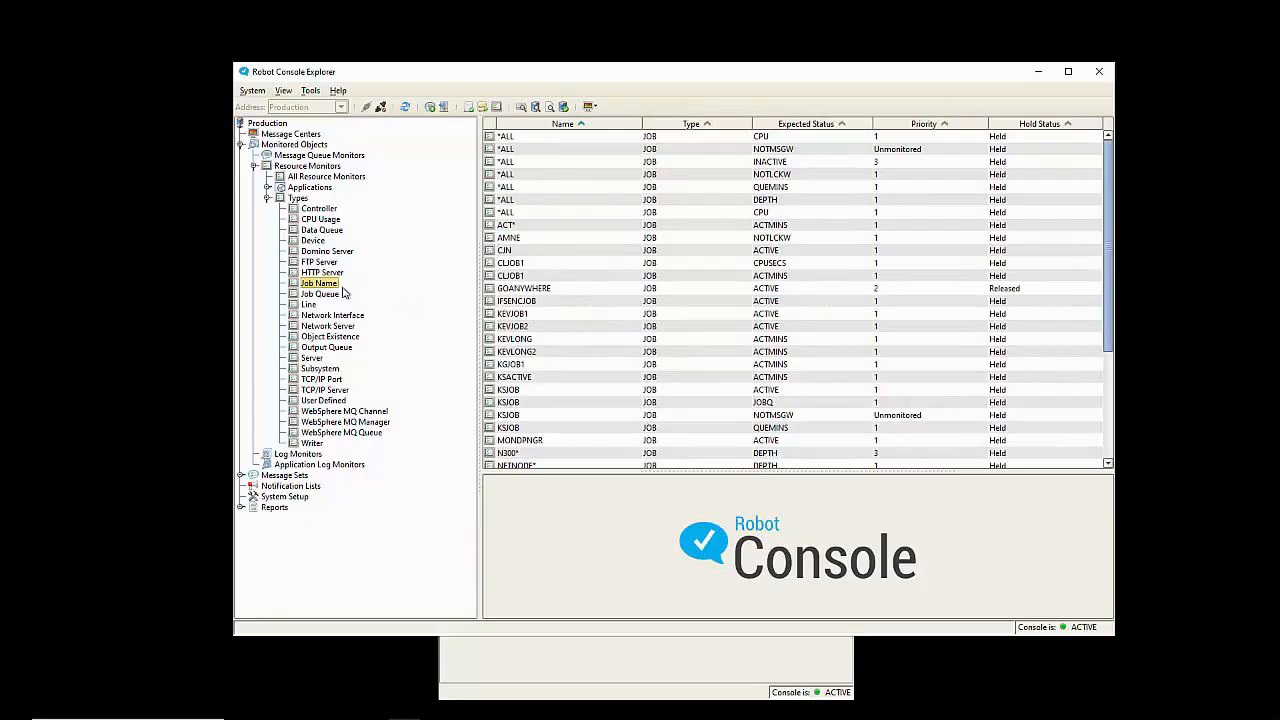
right_click(318, 285)
click(340, 290)
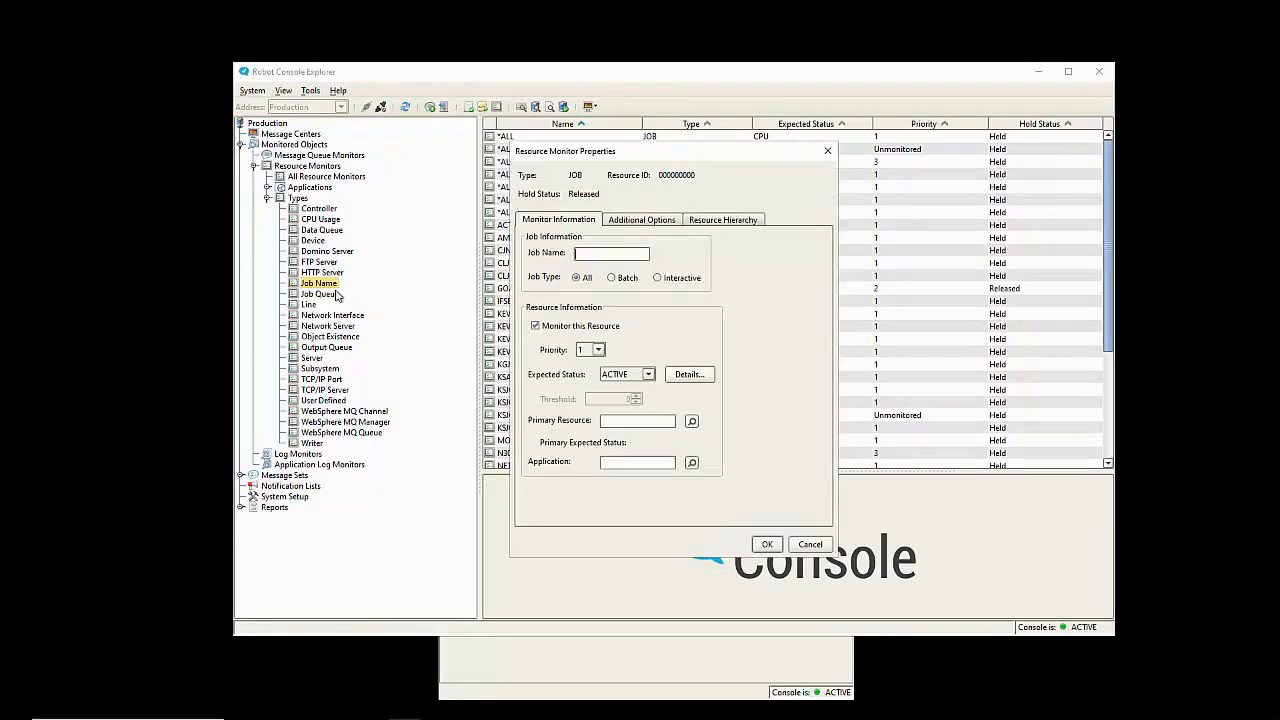
text(TESTJOB)
click(625, 278)
click(650, 376)
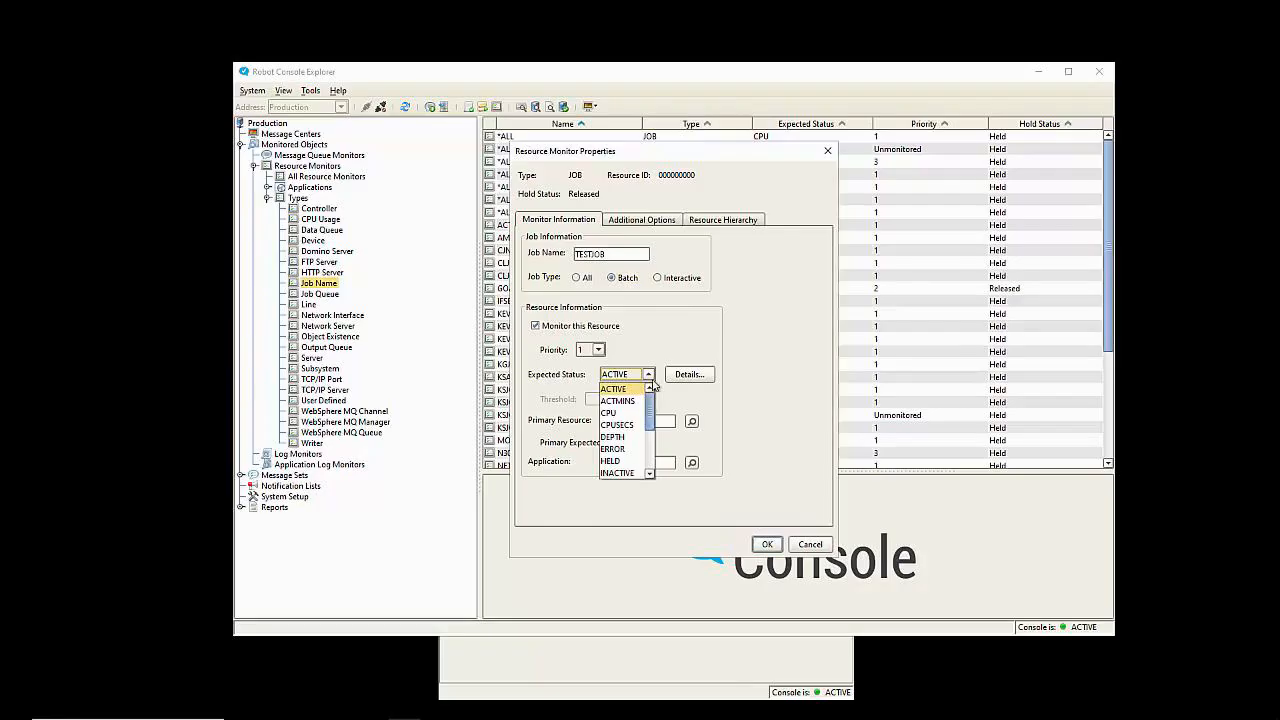
drag(651, 412, 651, 437)
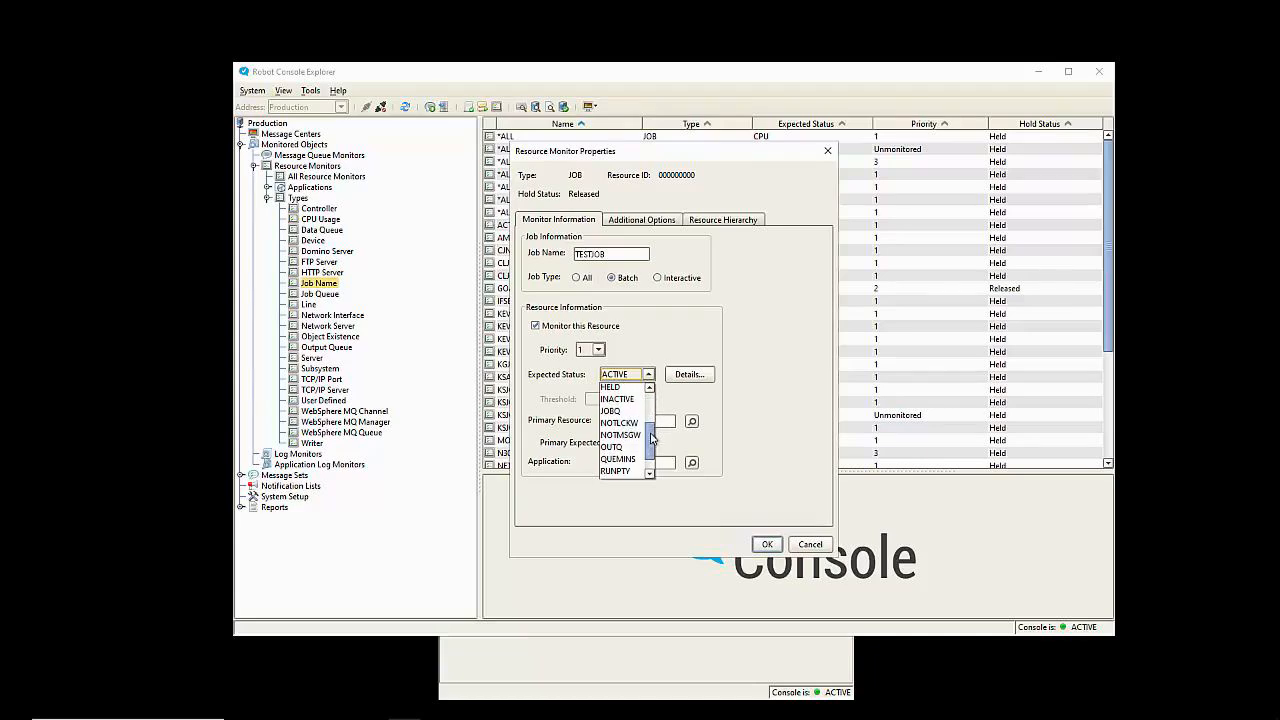
click(619, 422)
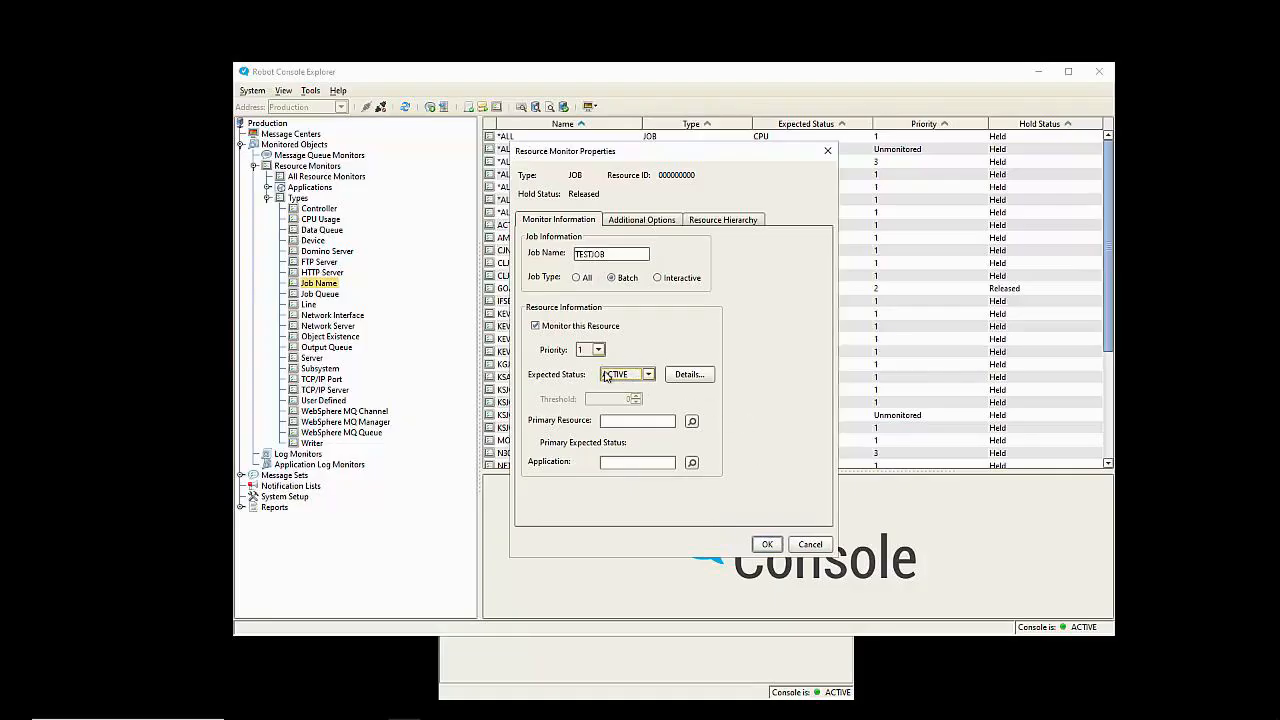
click(812, 544)
Step: Show POSMONITOR and POSWATCHER passing as ACTIVE in the Resource Monitor Status list
click(766, 679)
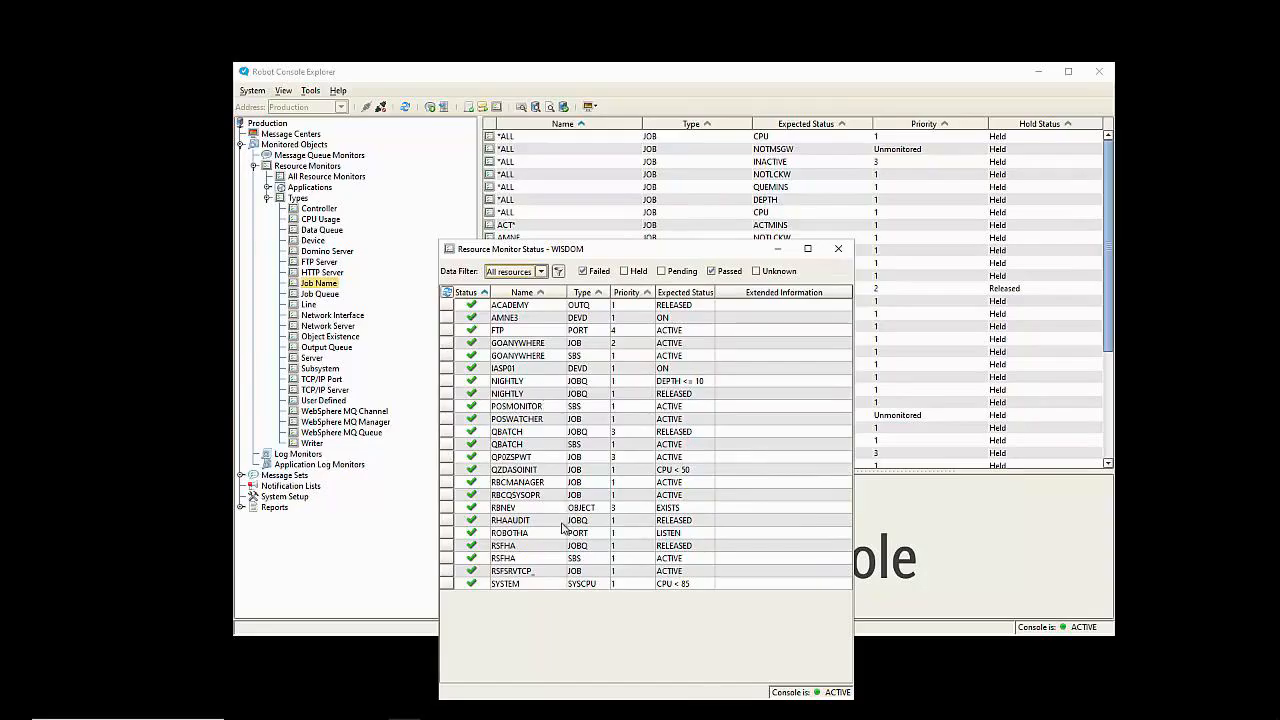
click(535, 410)
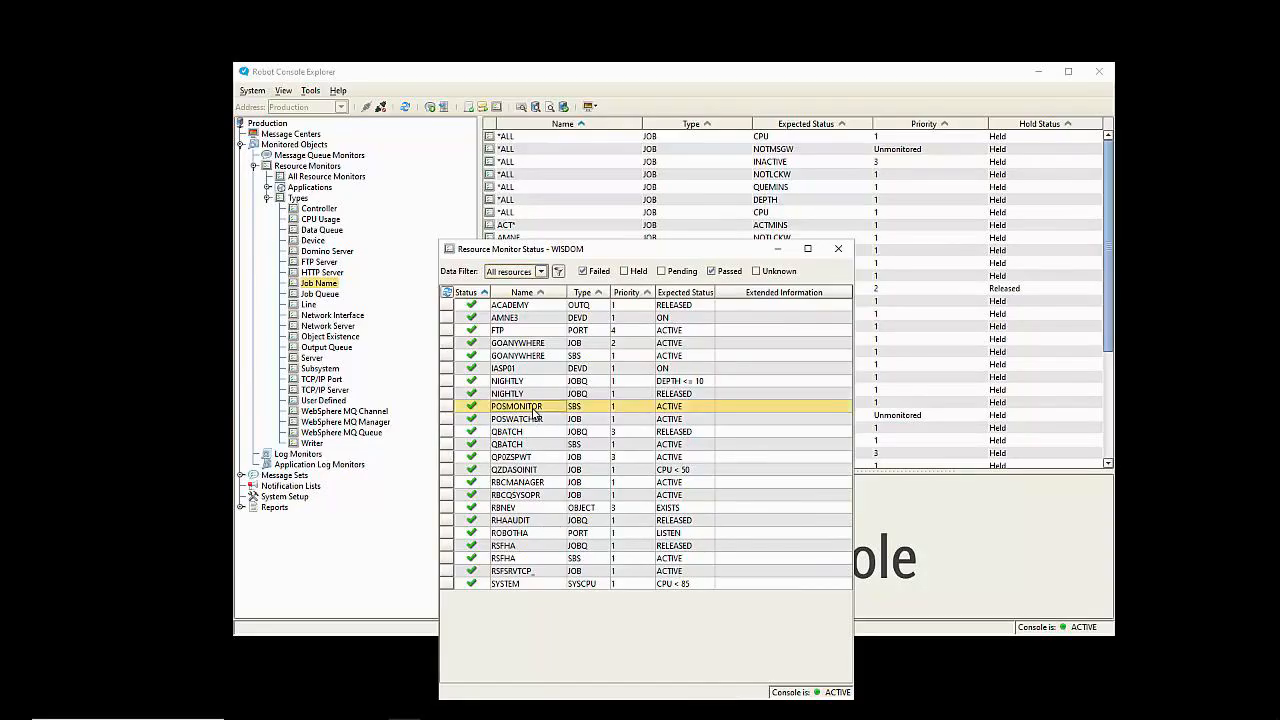
click(519, 421)
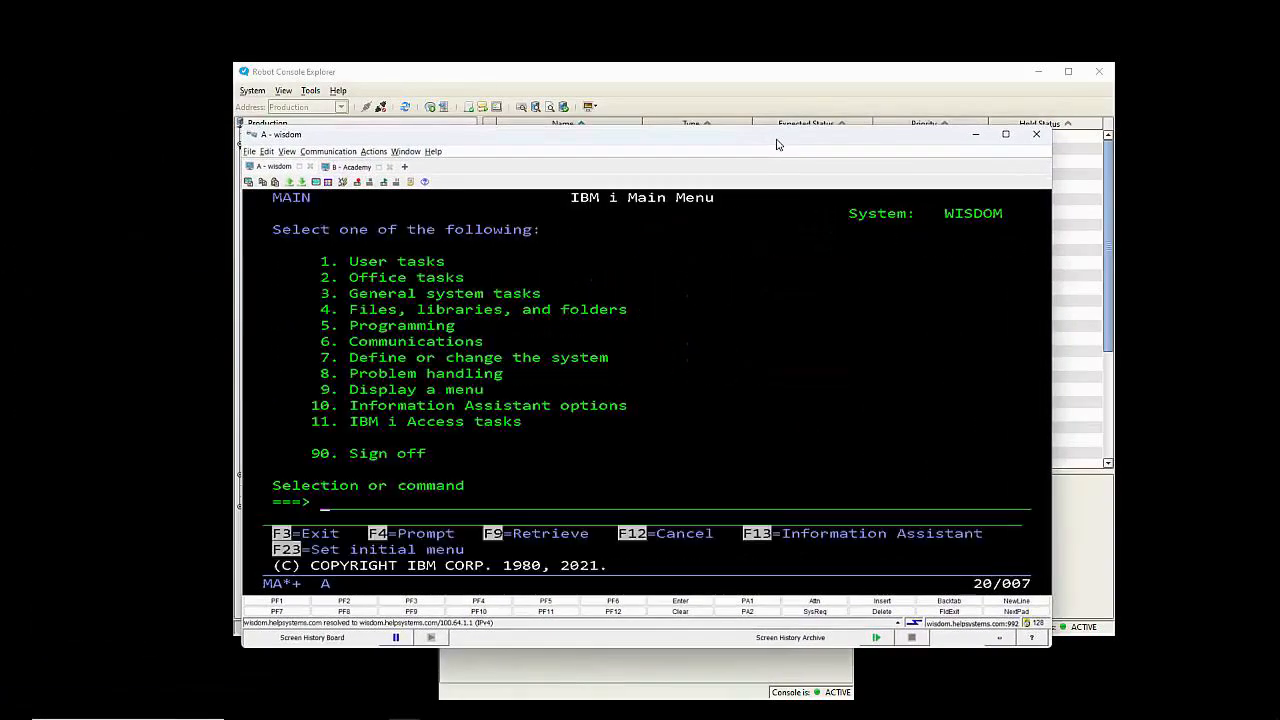
Step: List active subsystems with WRKSBS and display the jobs in POSMONITOR
text(wrksbs)
key(Return)
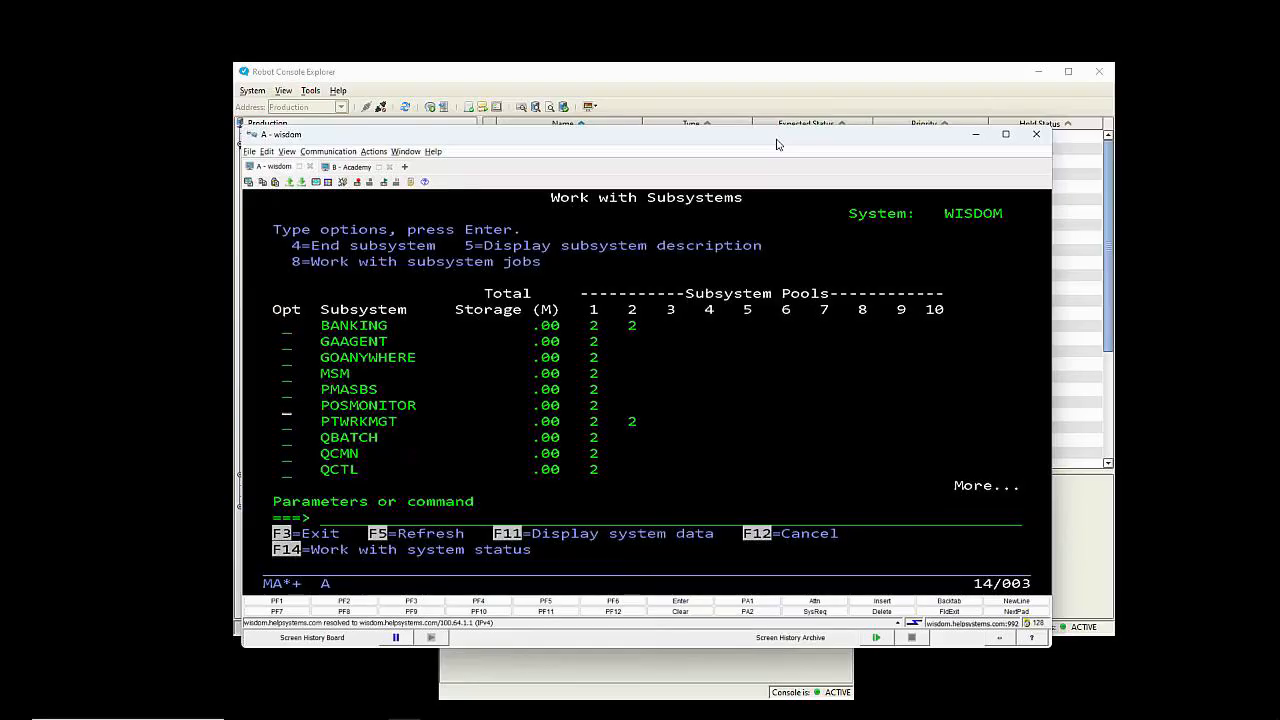
text(8)
key(Return)
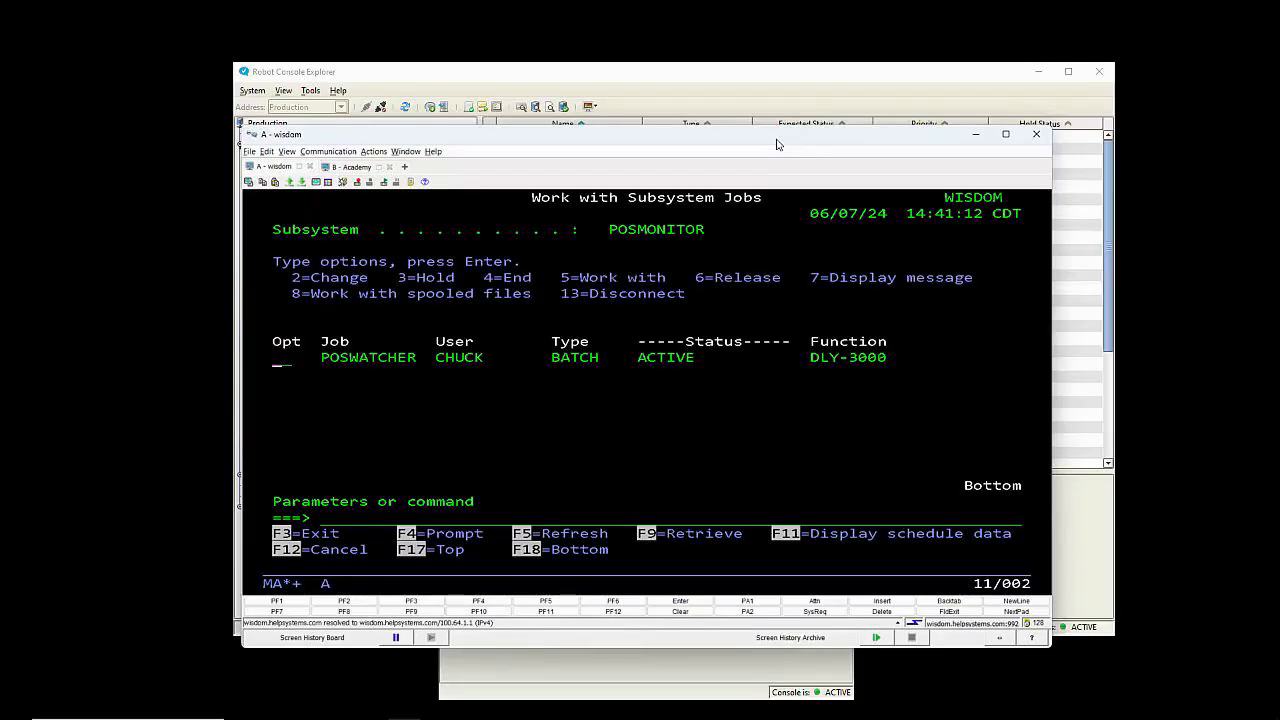
Step: End the POSWATCHER job with *IMMED and refresh the subsystem job list
text(4)
key(Return)
text(*immed)
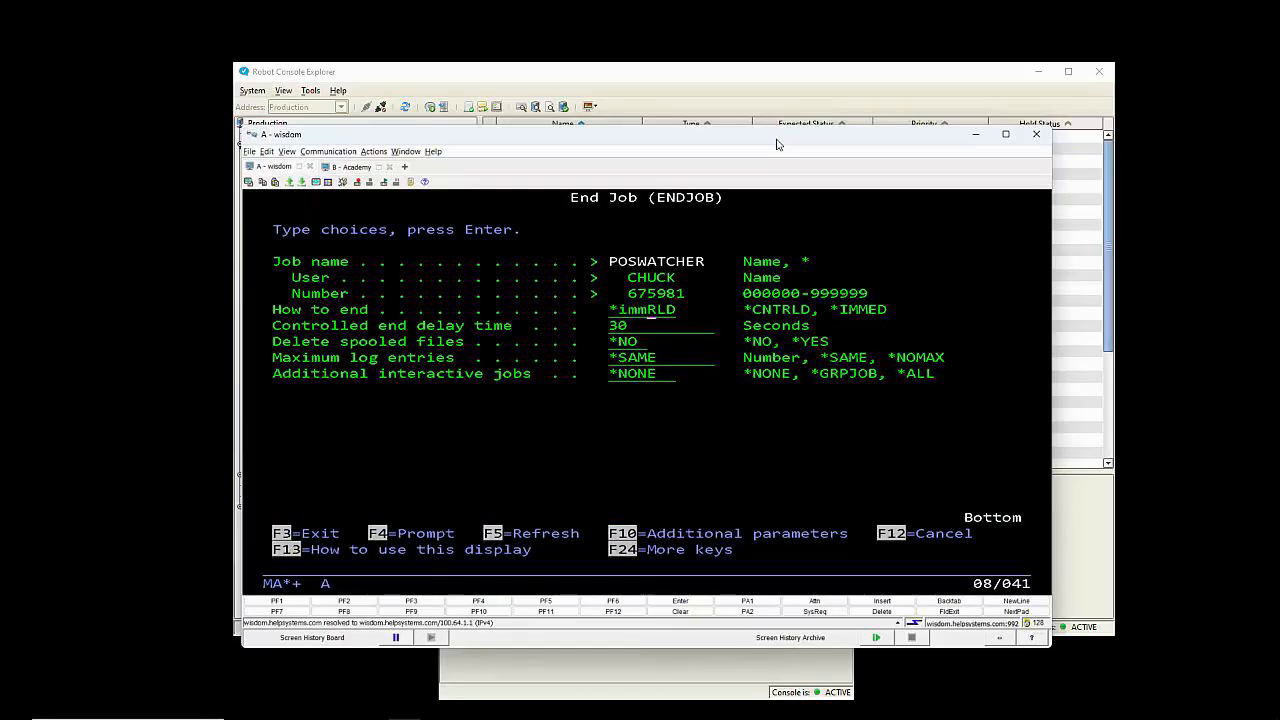
key(Control_R)
key(Return)
drag(777, 145, 621, 160)
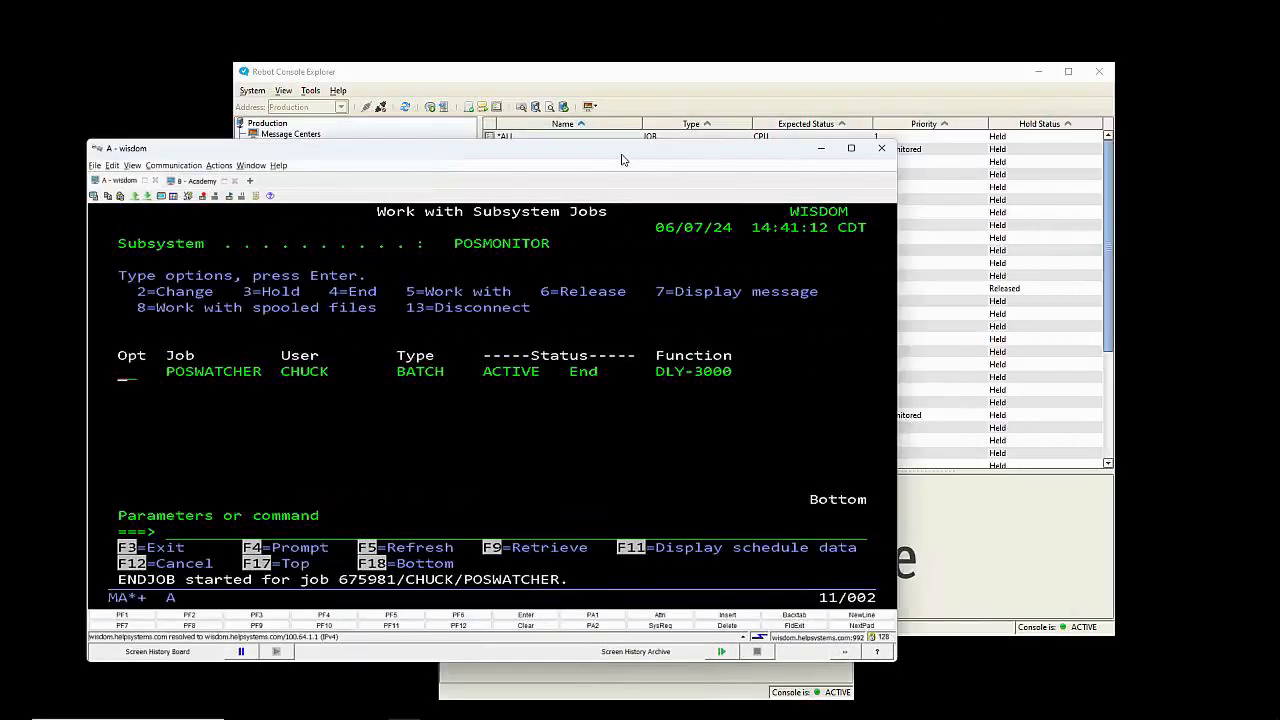
key(F5)
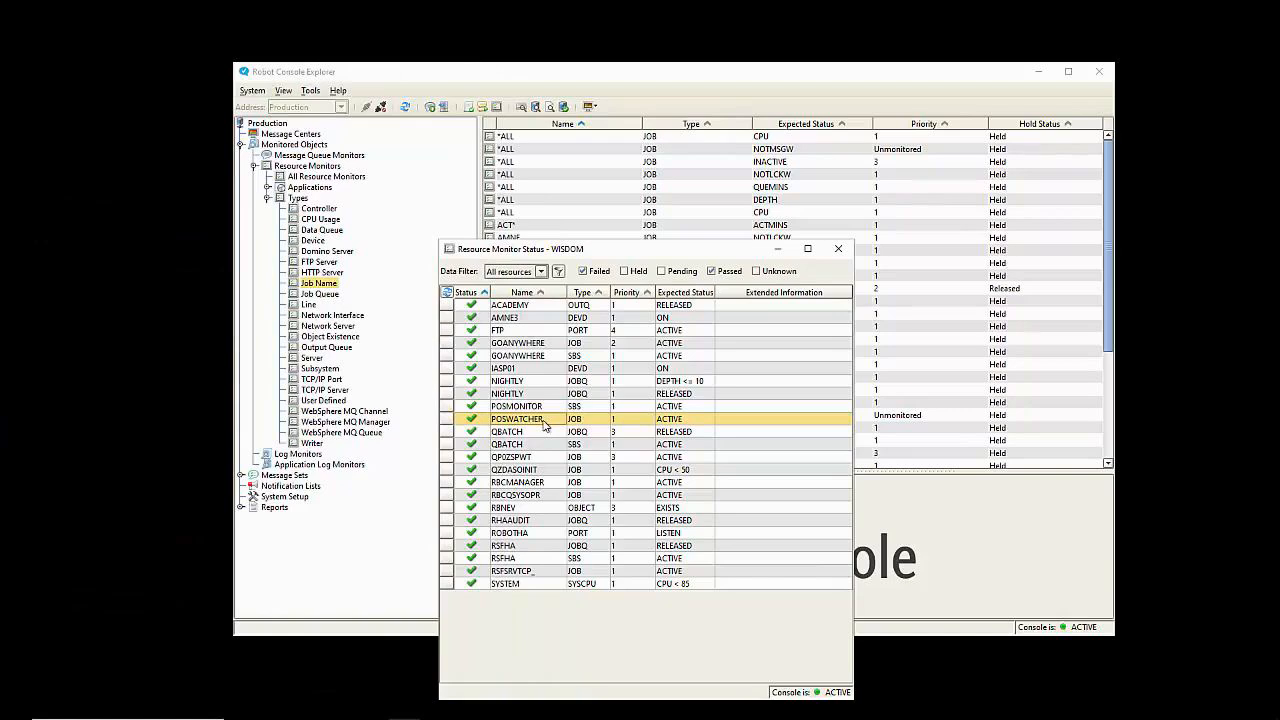
Step: Review the POSWATCHER monitor's properties and close them unchanged
right_click(545, 424)
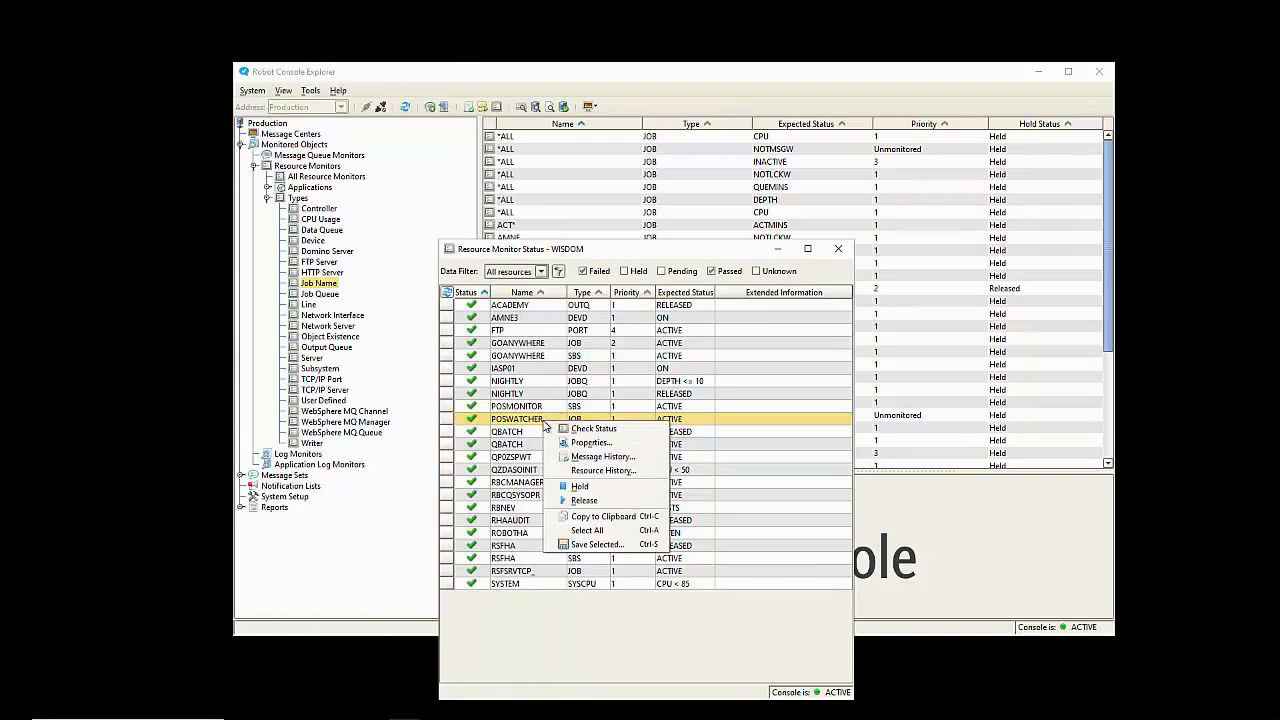
click(592, 444)
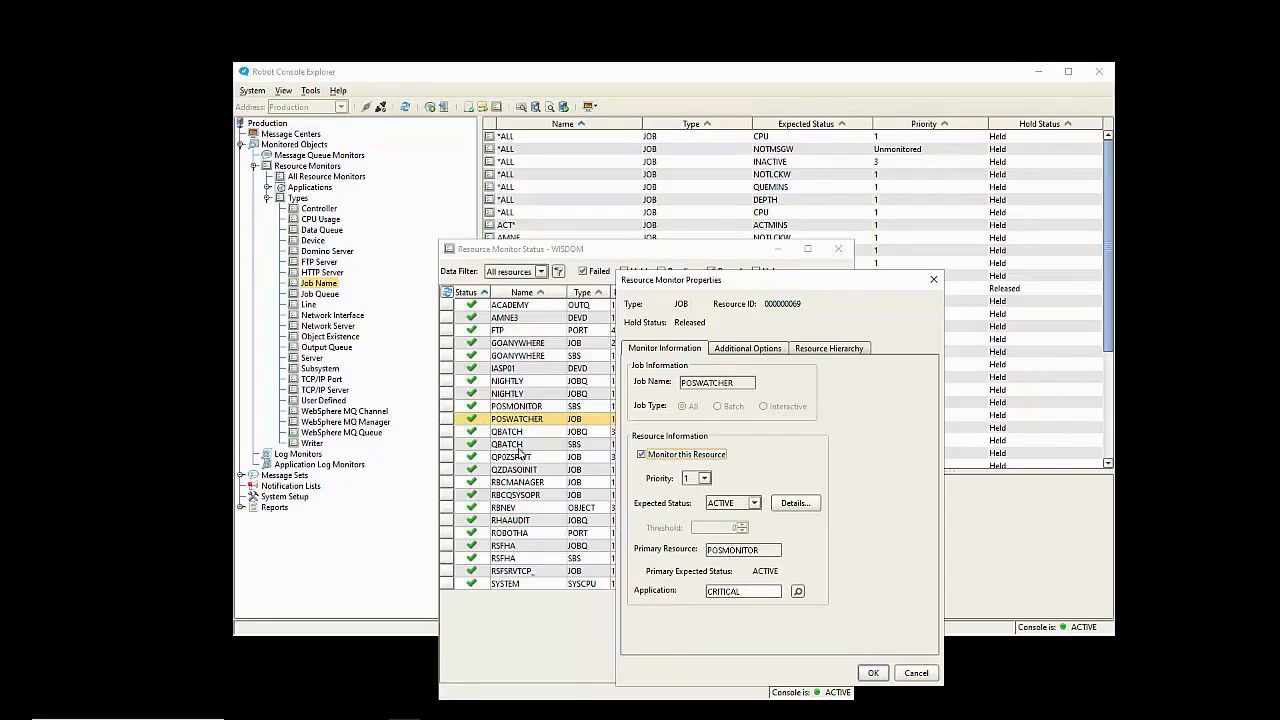
click(916, 673)
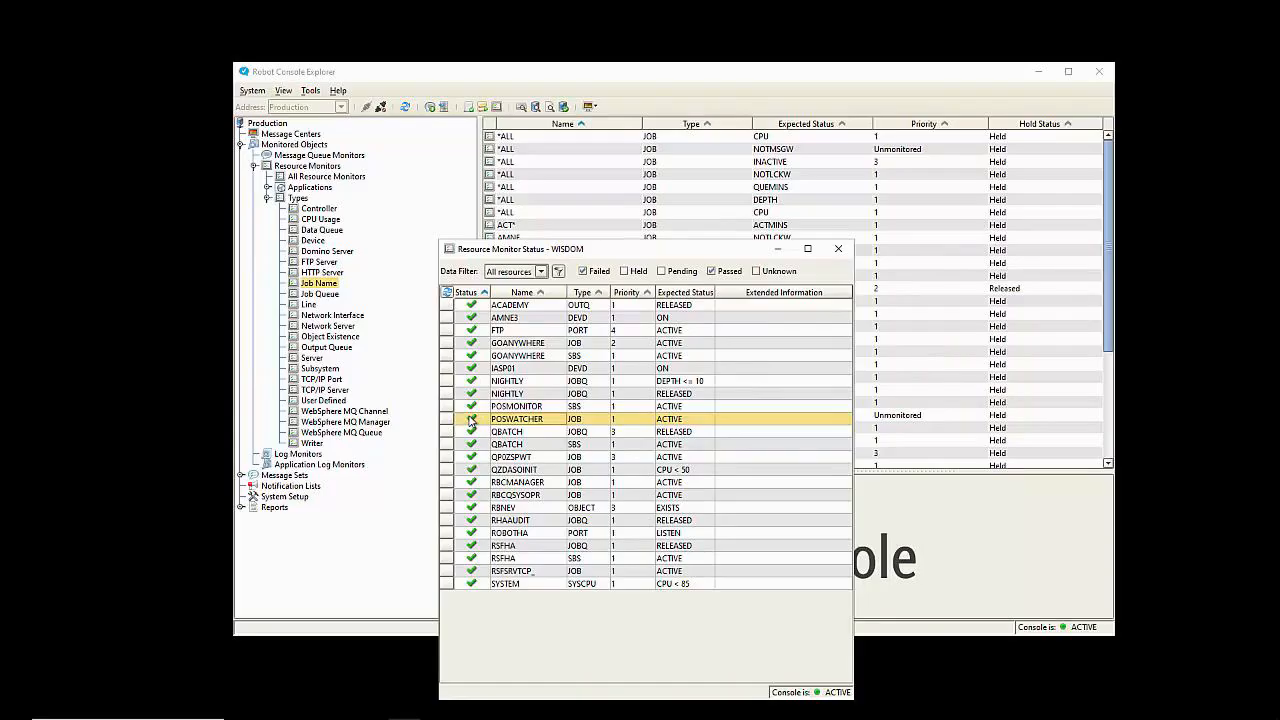
Step: Run Check Status on POSWATCHER and dismiss the not-in-expected-status notice
right_click(537, 422)
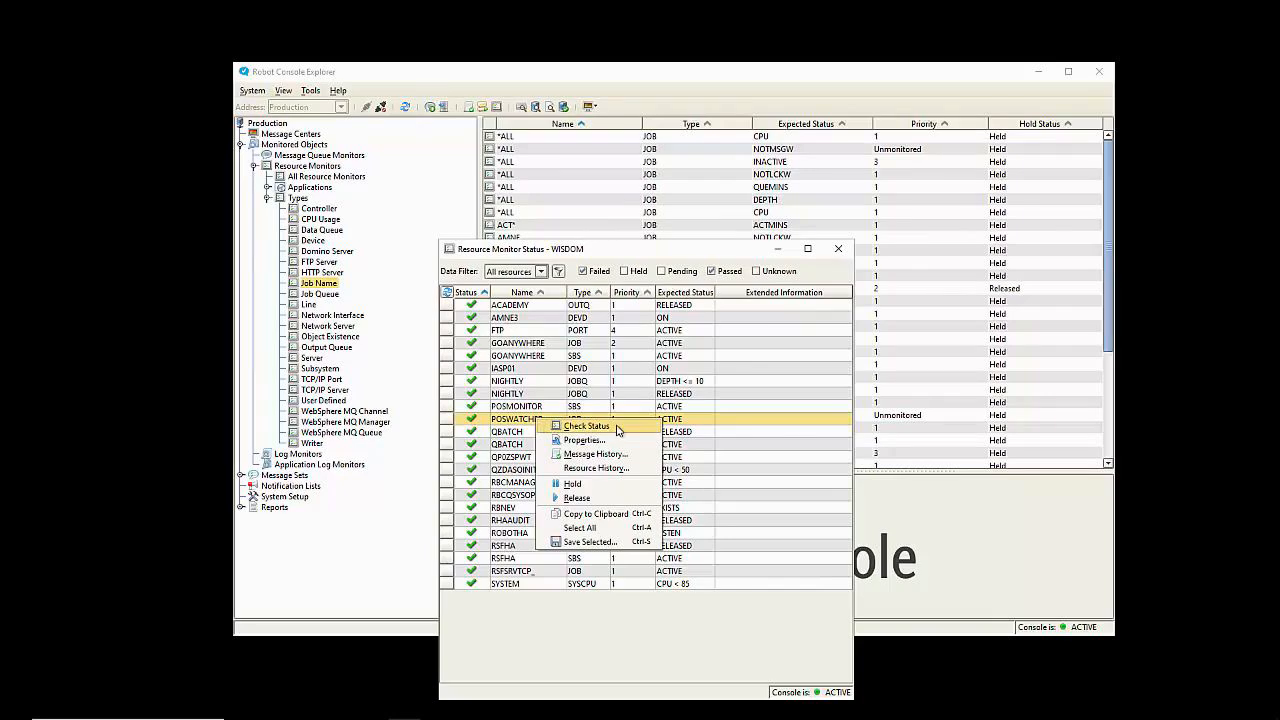
click(618, 429)
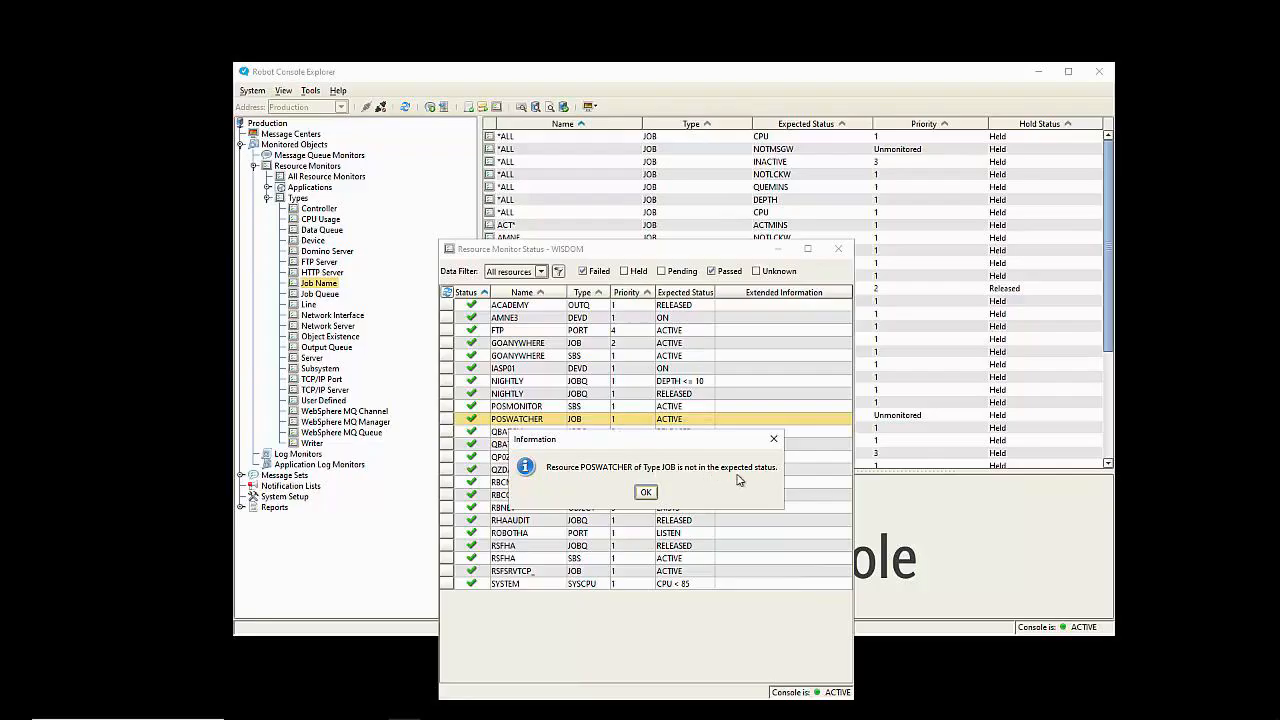
click(650, 494)
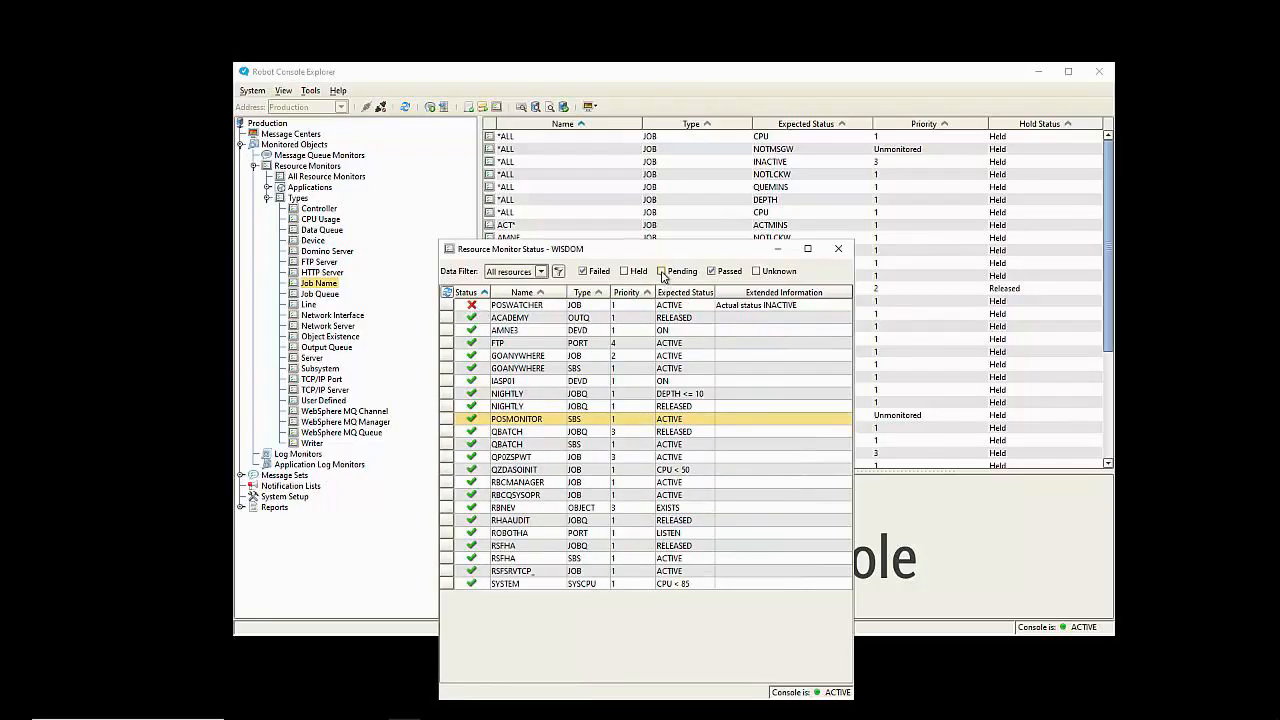
Step: Move the status window aside and display the RBCRSCQ message center
drag(669, 258, 298, 243)
click(488, 82)
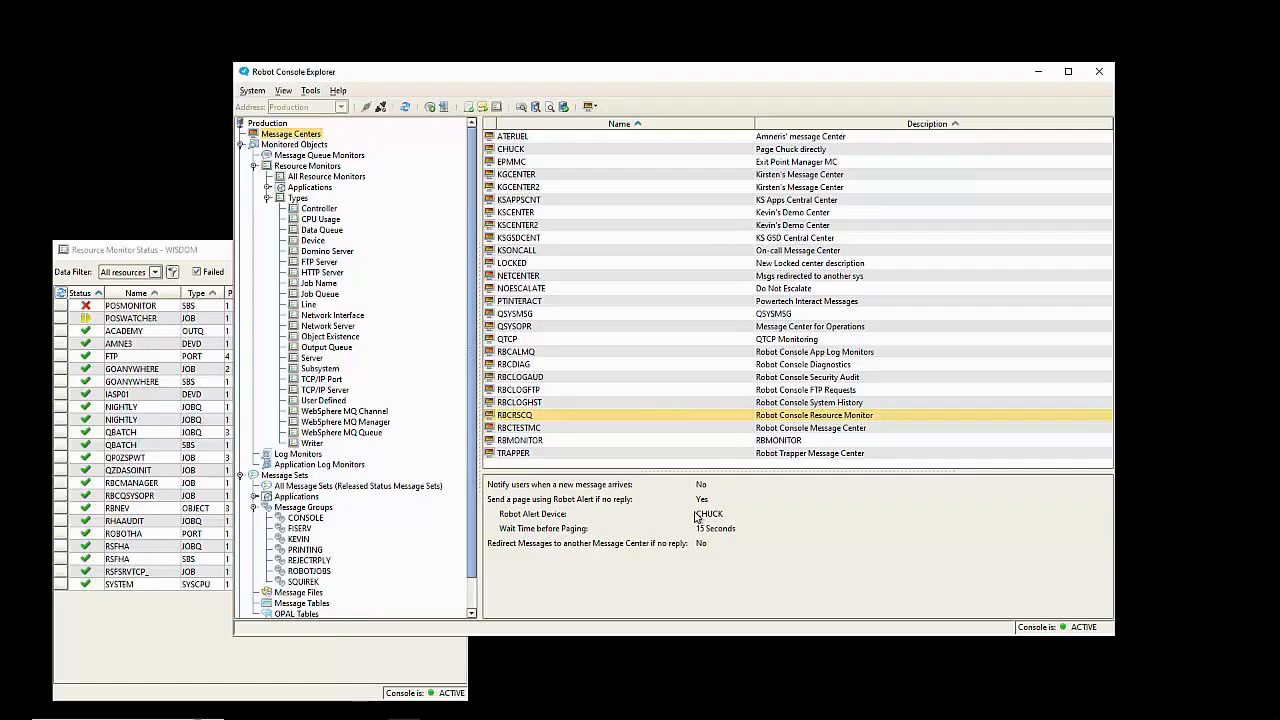
right_click(601, 421)
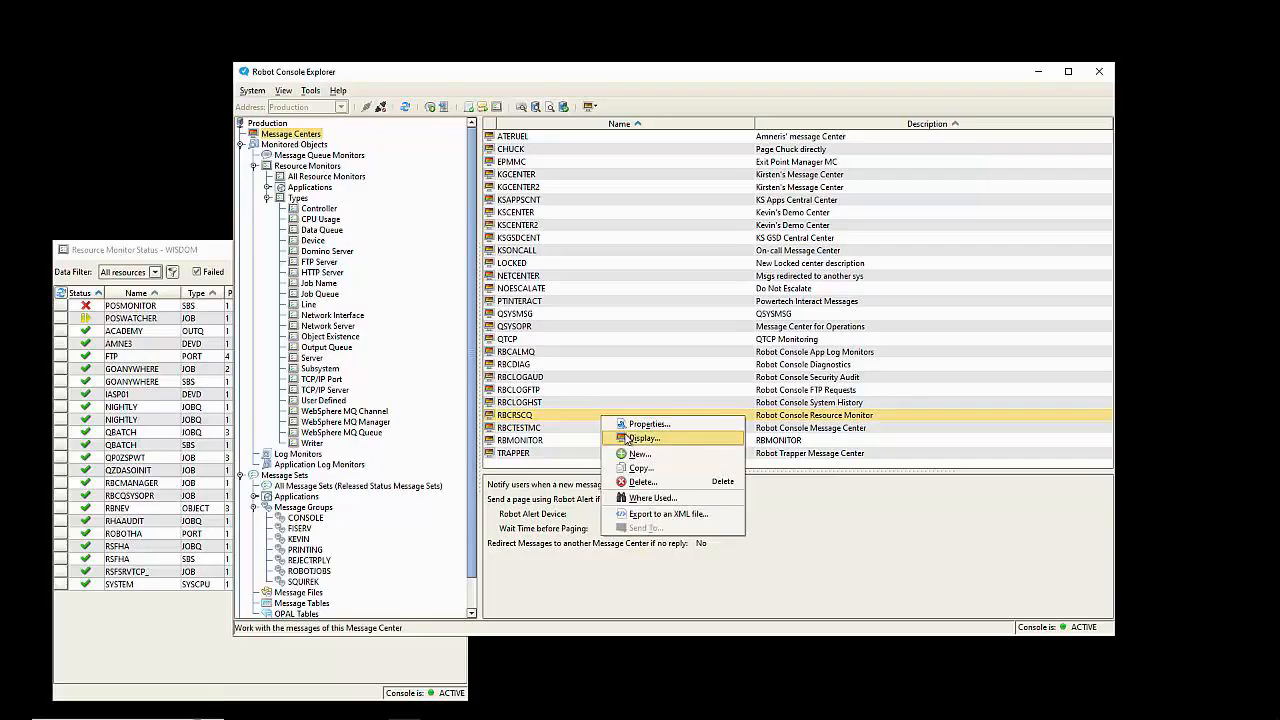
click(627, 440)
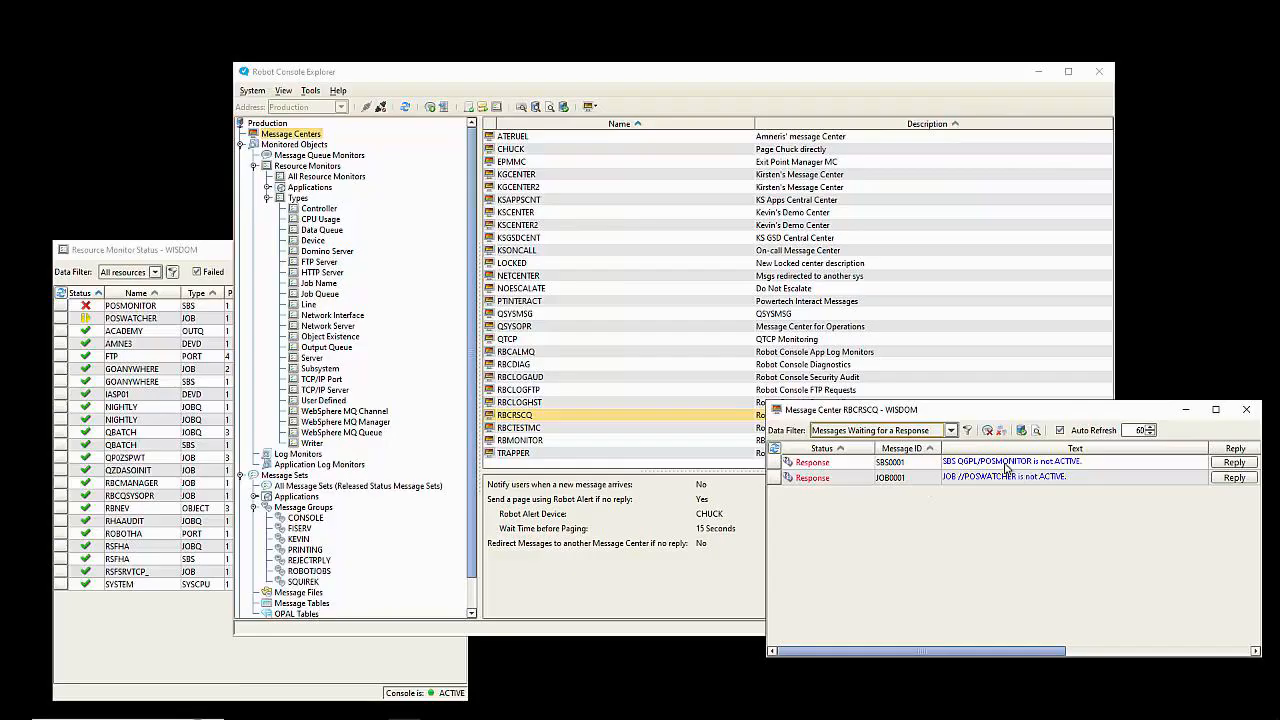
Step: List all released message sets and open the RBCRSCQ message center from the toolbar
click(380, 487)
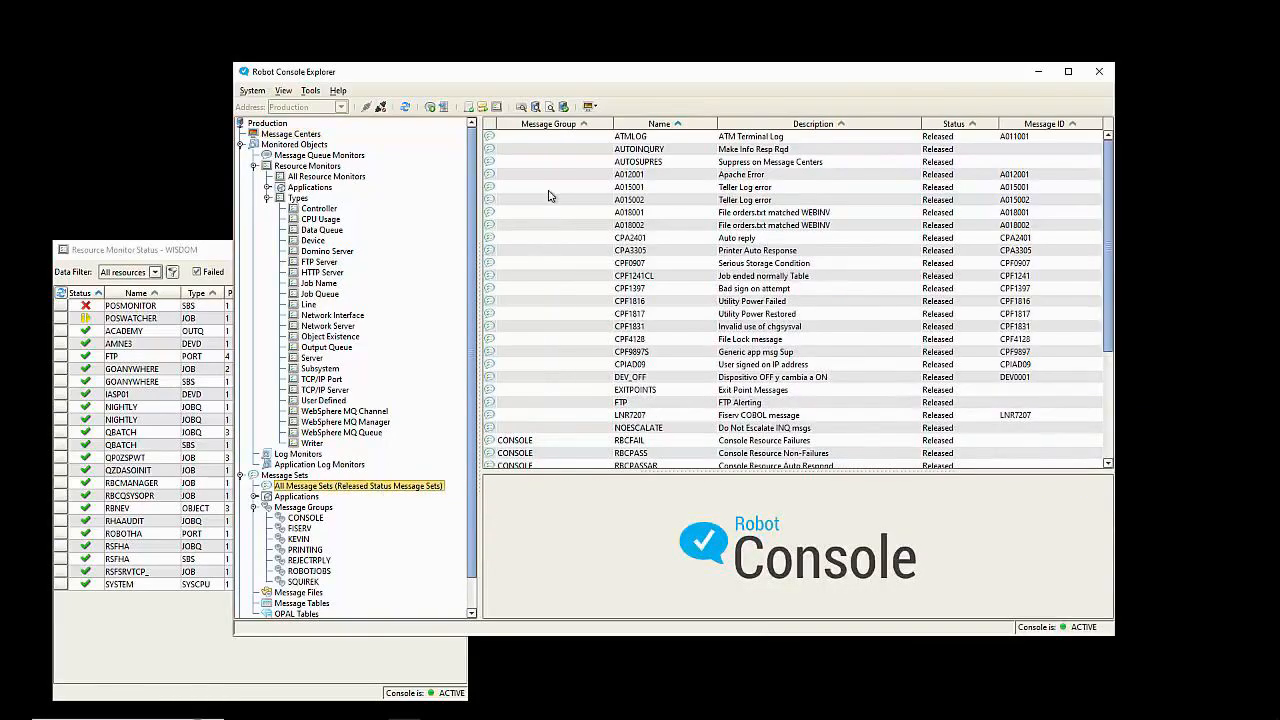
click(590, 106)
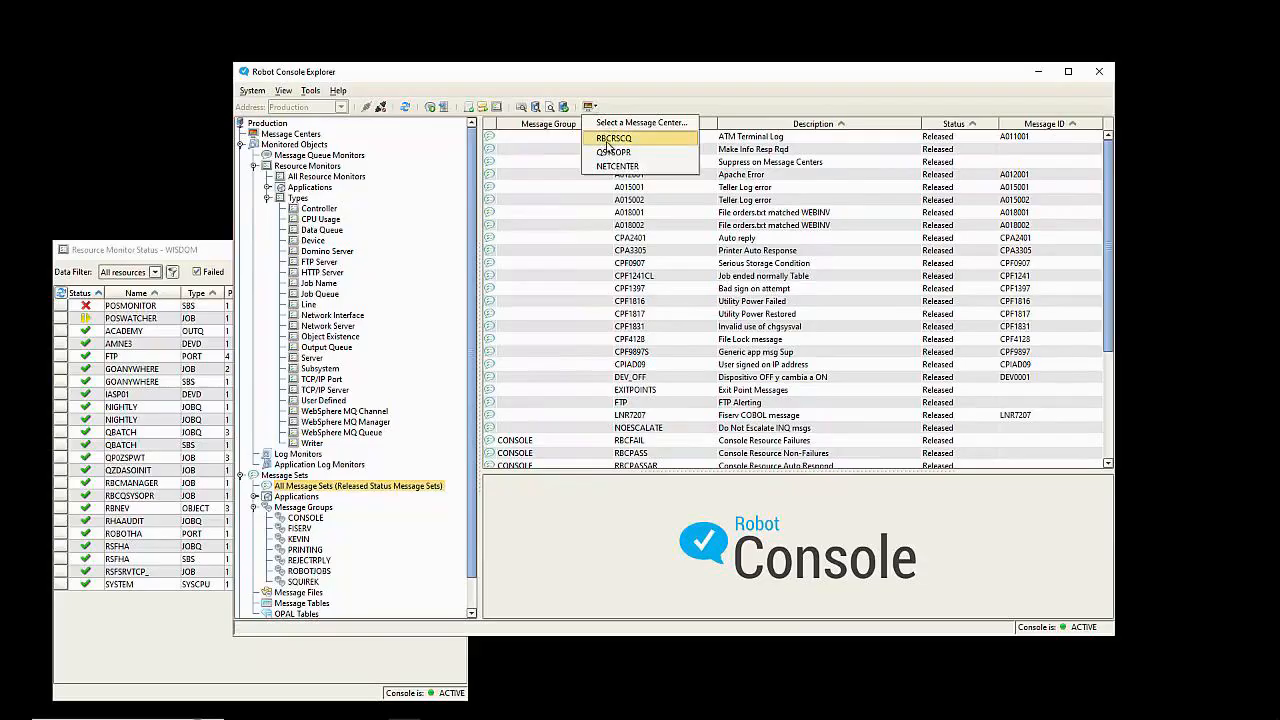
click(610, 138)
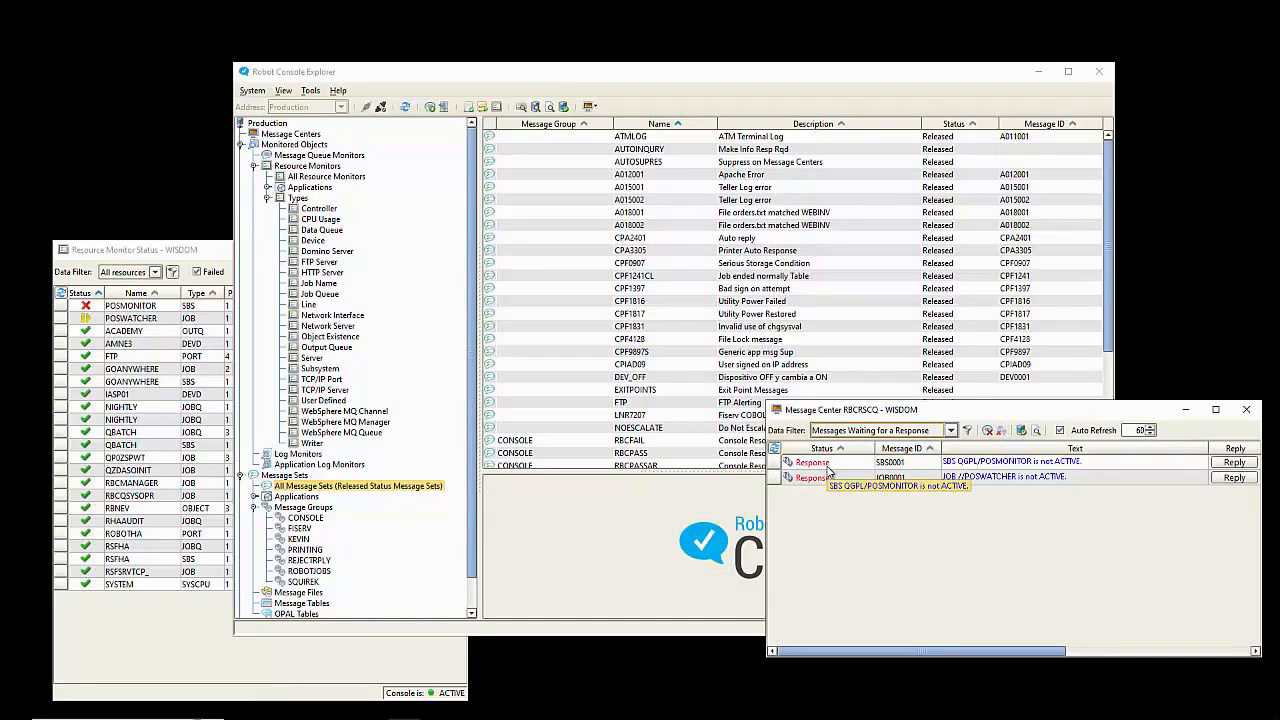
right_click(828, 470)
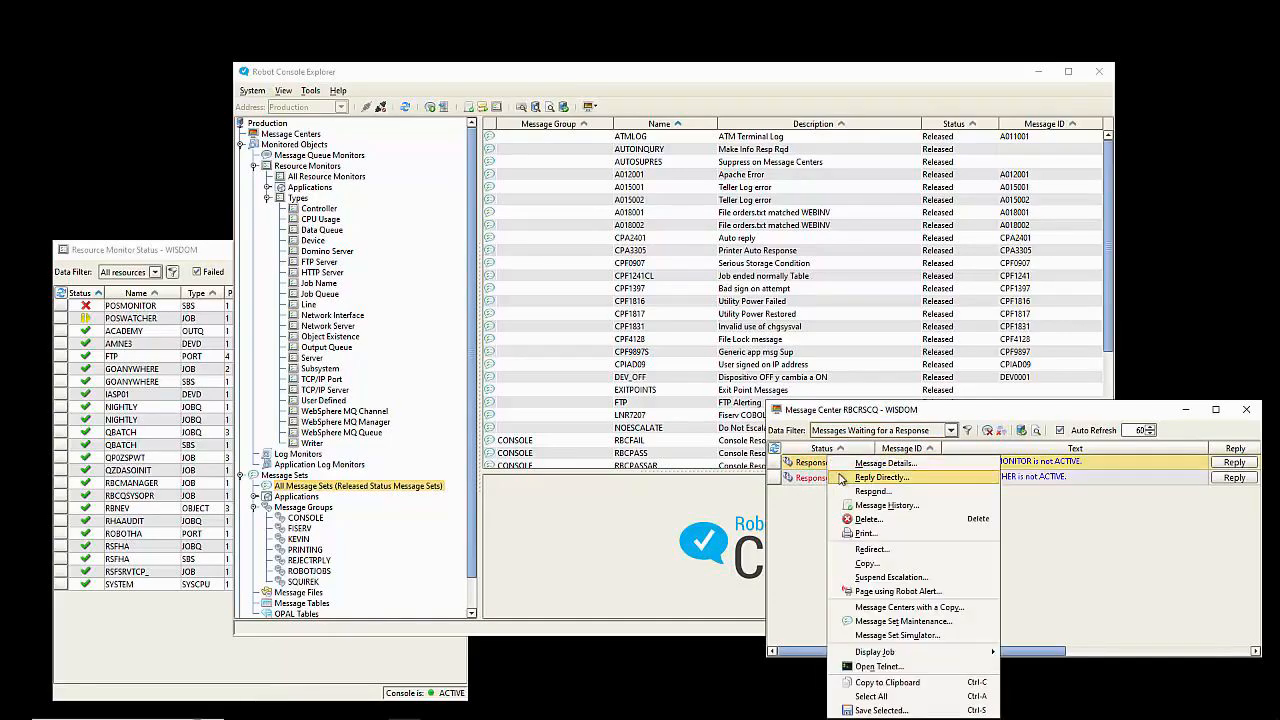
click(657, 553)
Step: Select the CONSOLE message sets RBCFAIL and RBCPASS in the list
scroll(651, 328, down, 3)
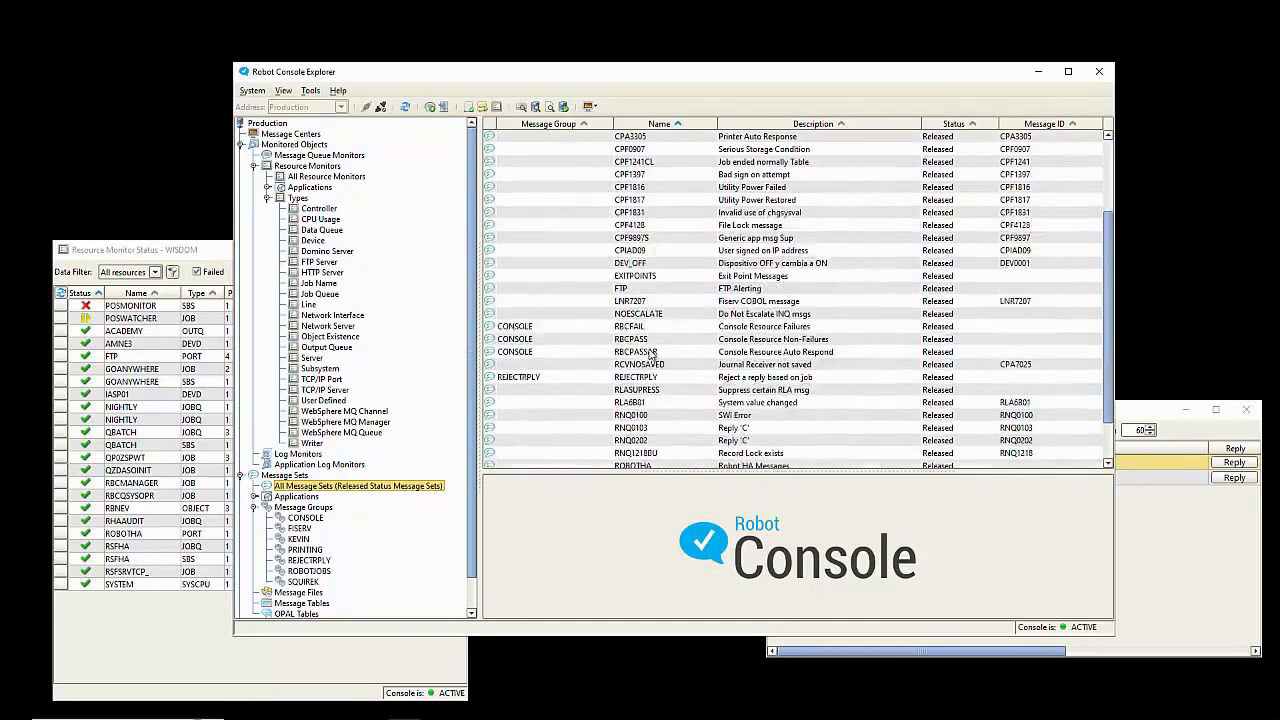
click(665, 330)
ctrl+click(669, 340)
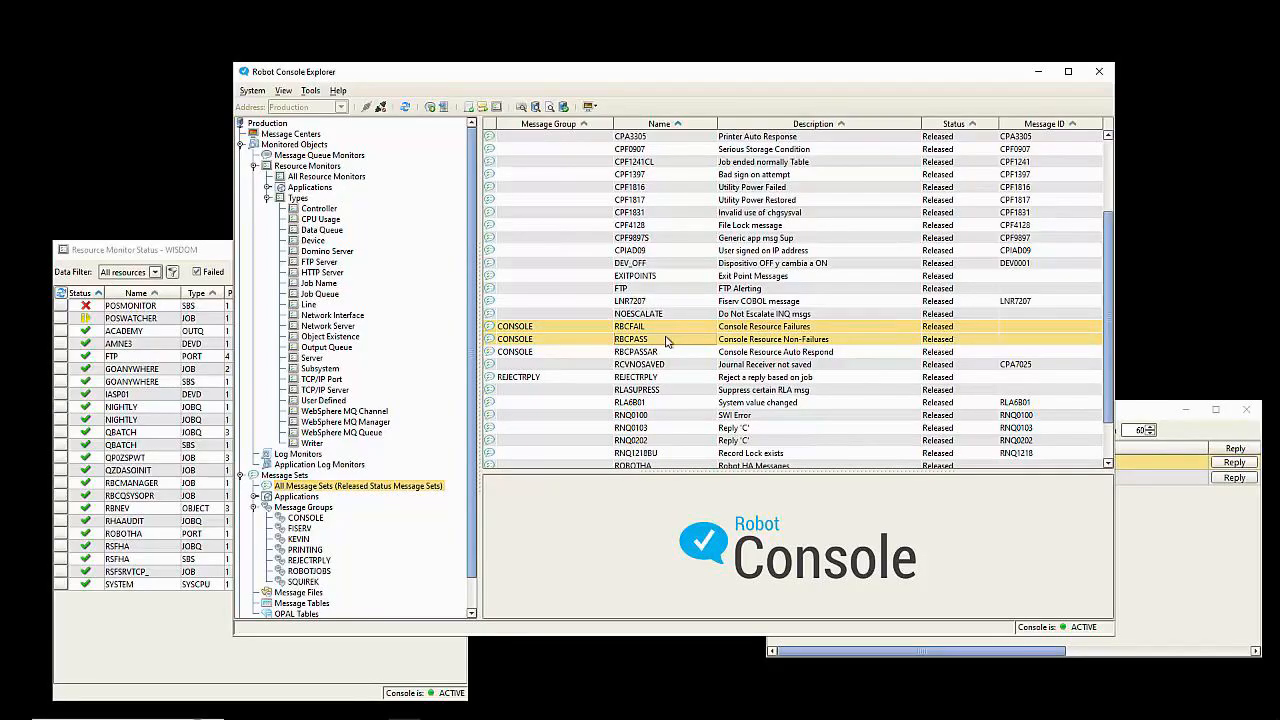
click(665, 355)
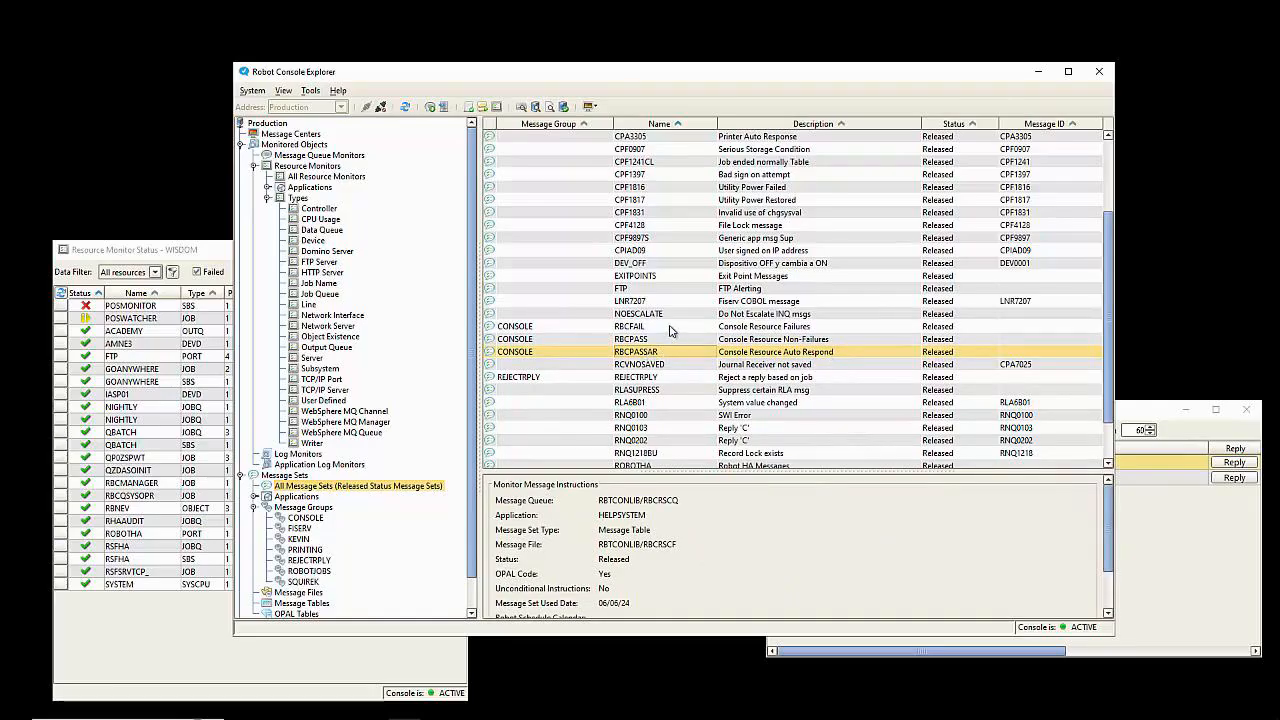
drag(668, 329, 671, 342)
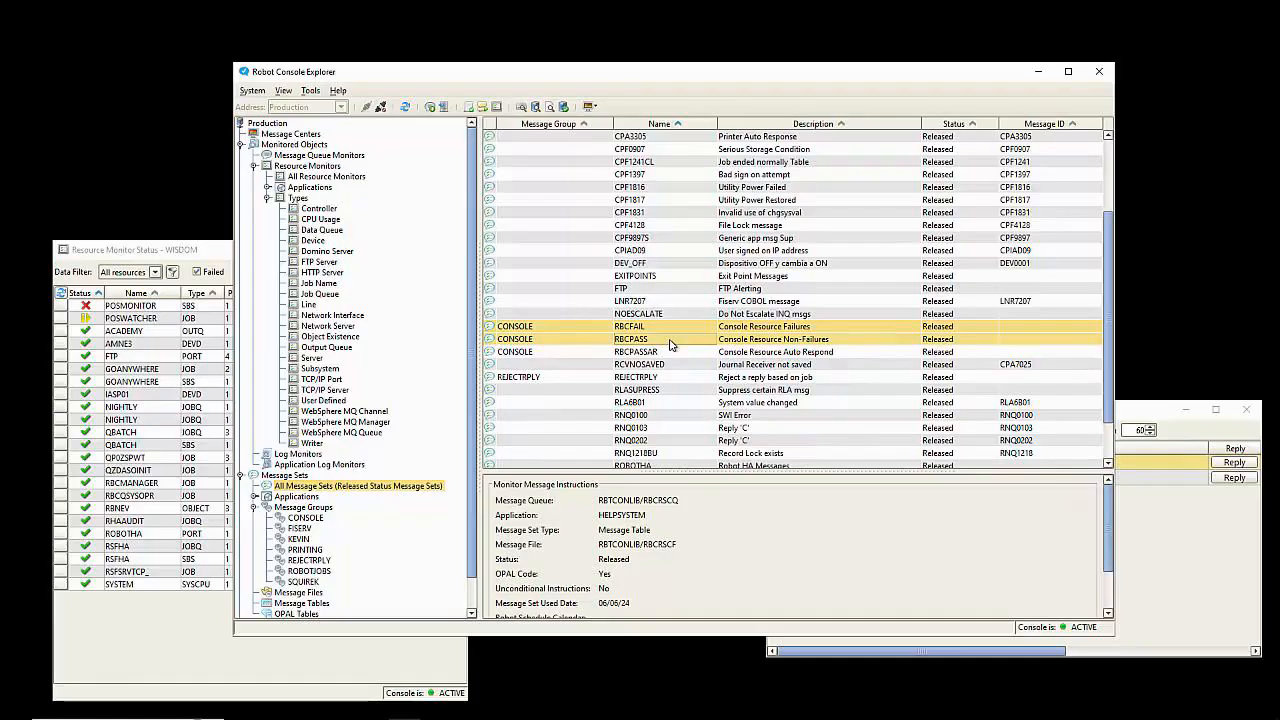
right_click(672, 332)
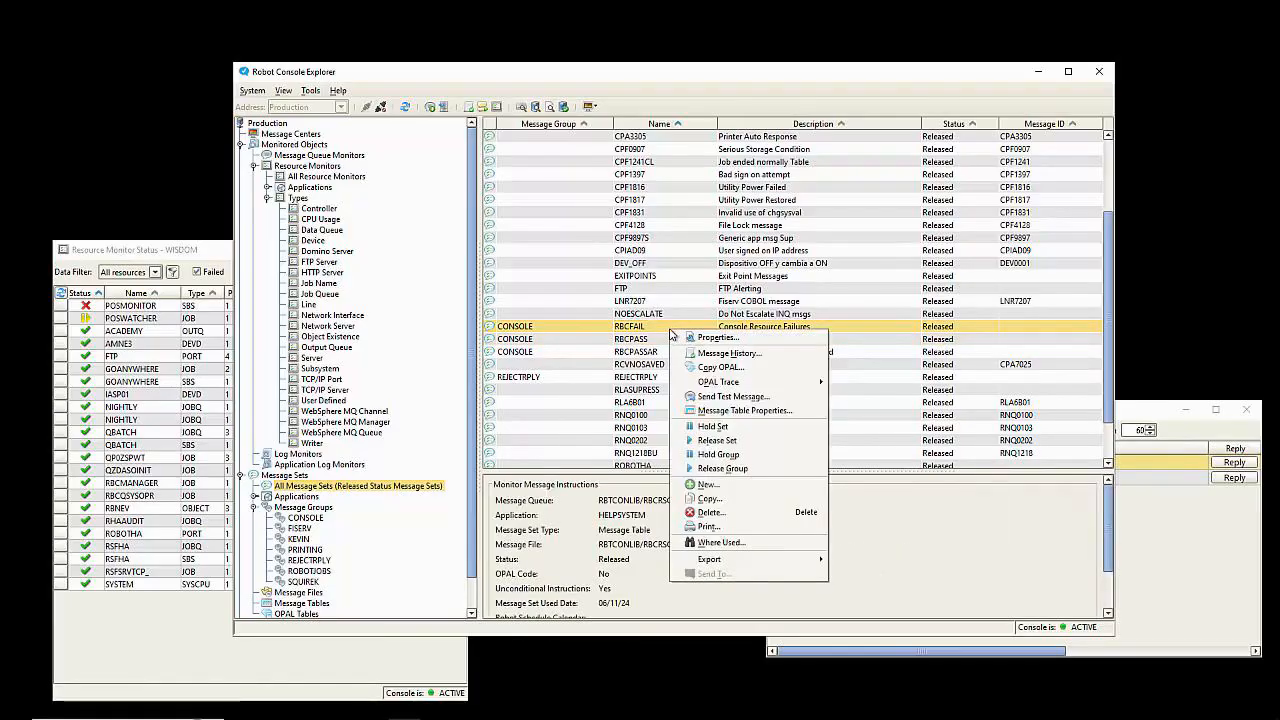
click(737, 412)
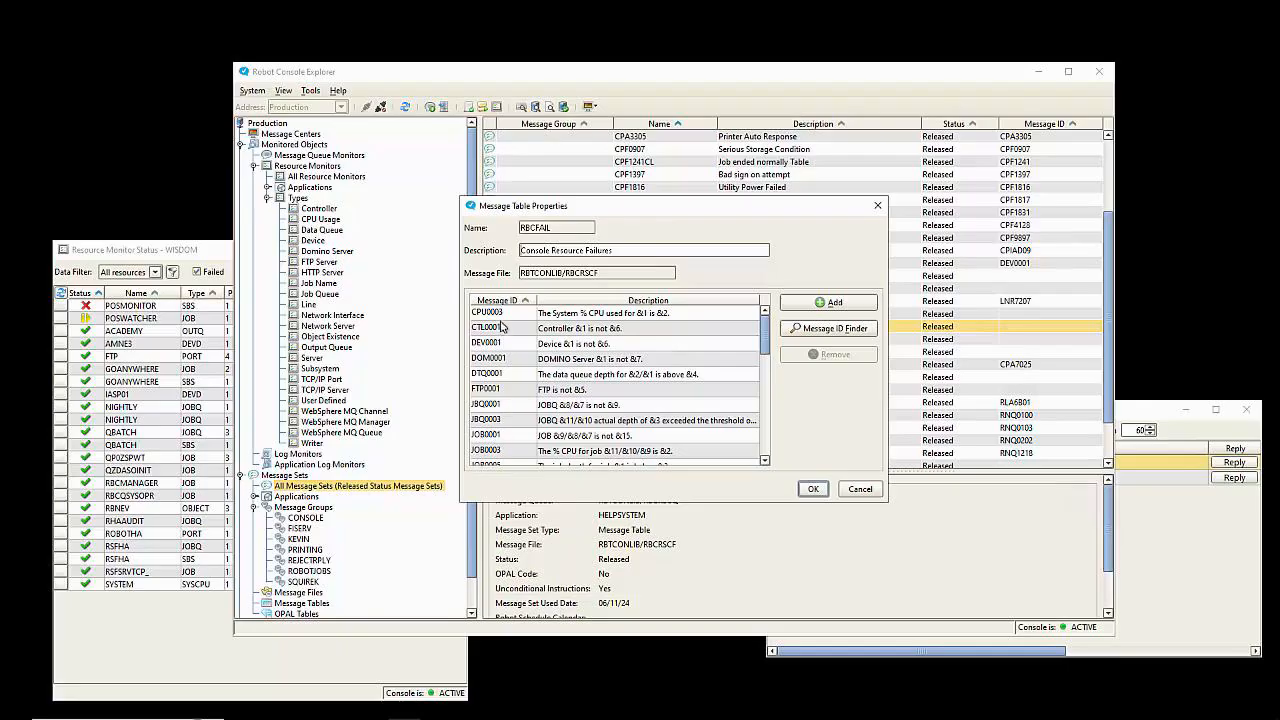
scroll(505, 455, down, 4)
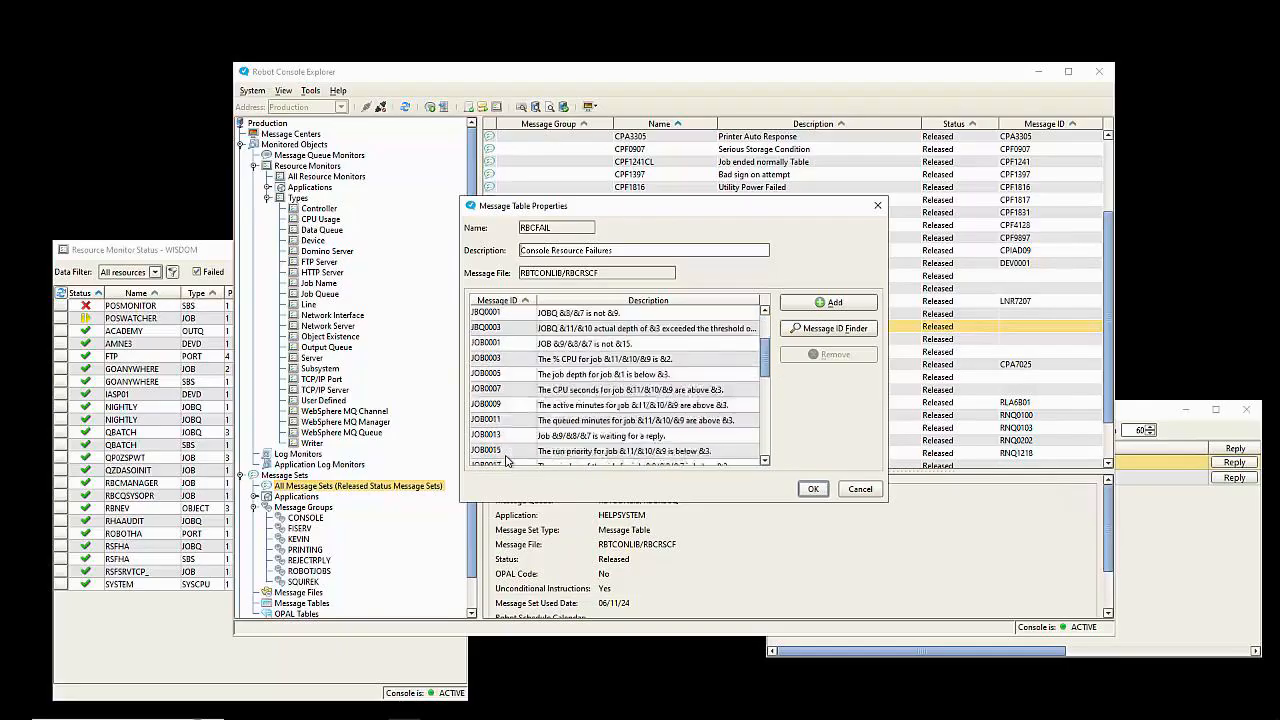
scroll(505, 465, down, 6)
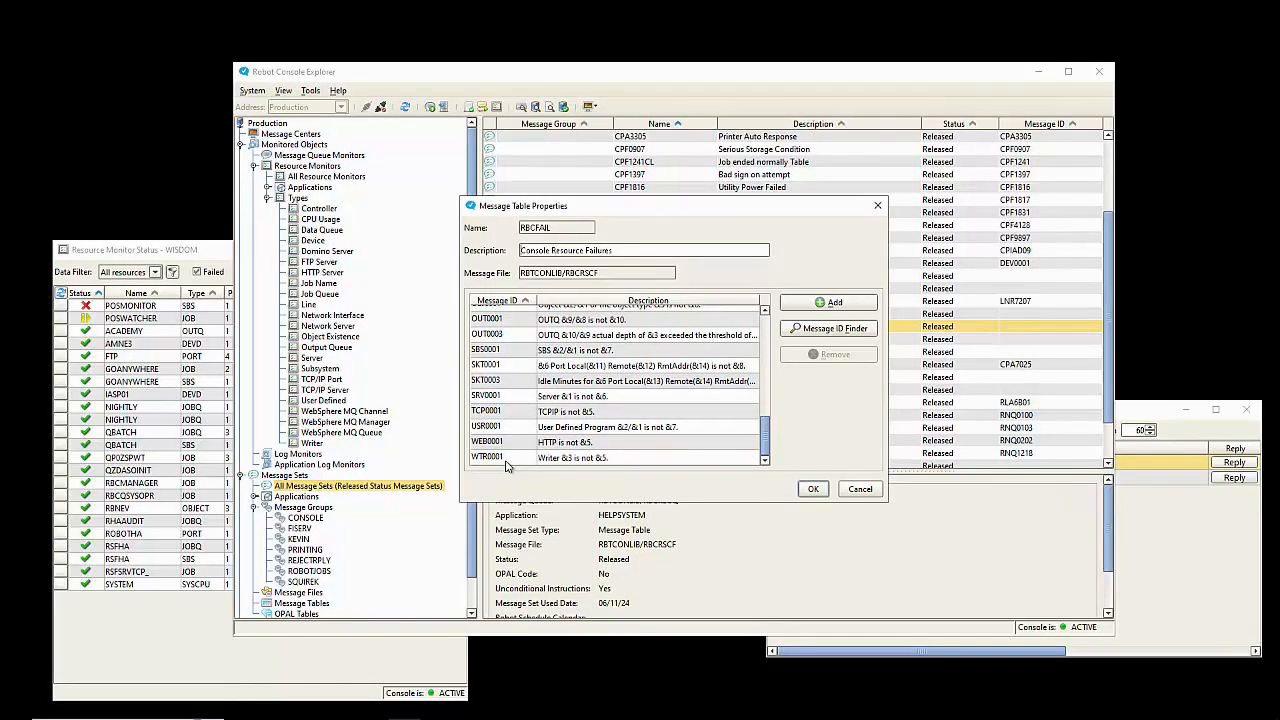
click(862, 489)
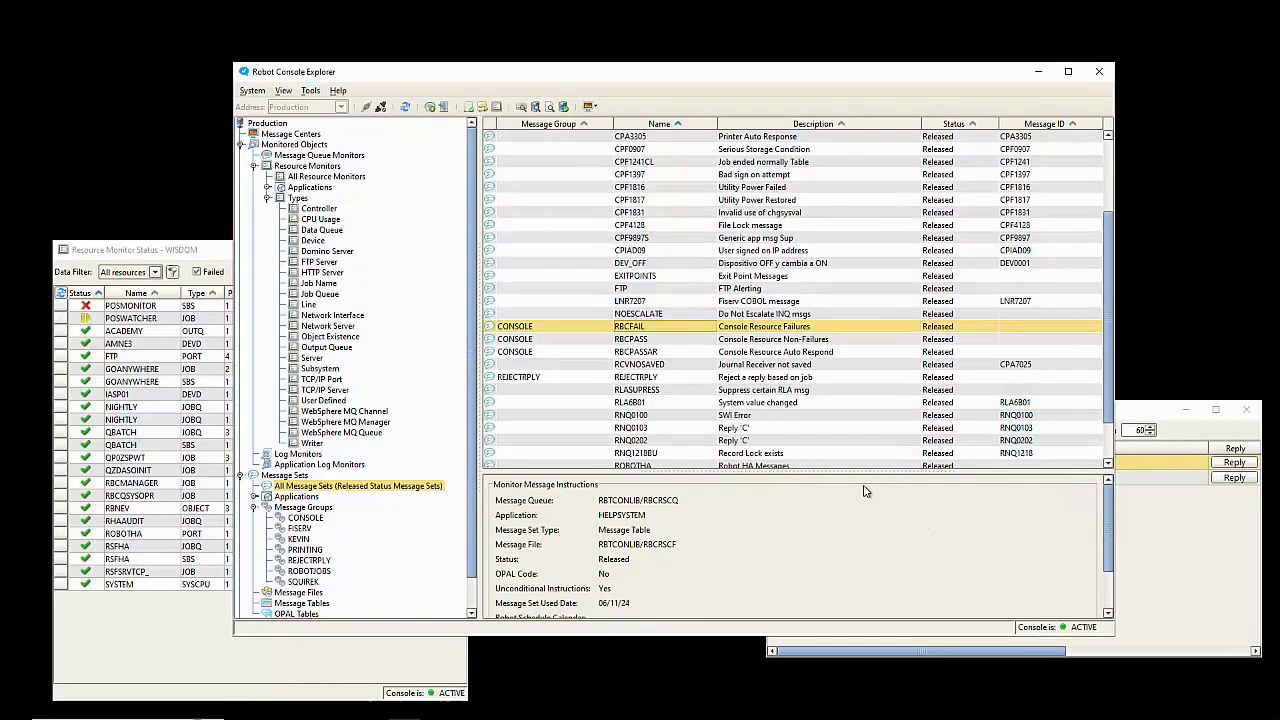
Step: Review RBCFAIL's unconditional instructions (response via table RBCFAIL), cancel, and return to RBCRSCQ
double_click(658, 331)
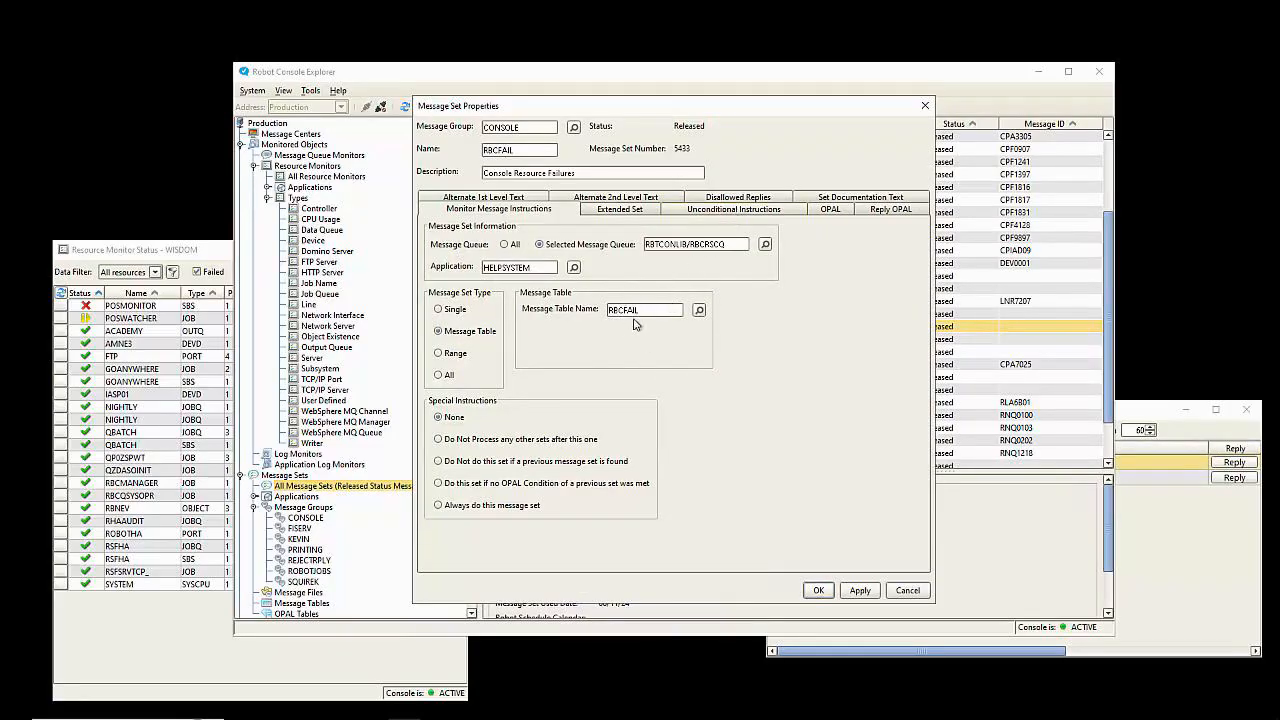
click(734, 212)
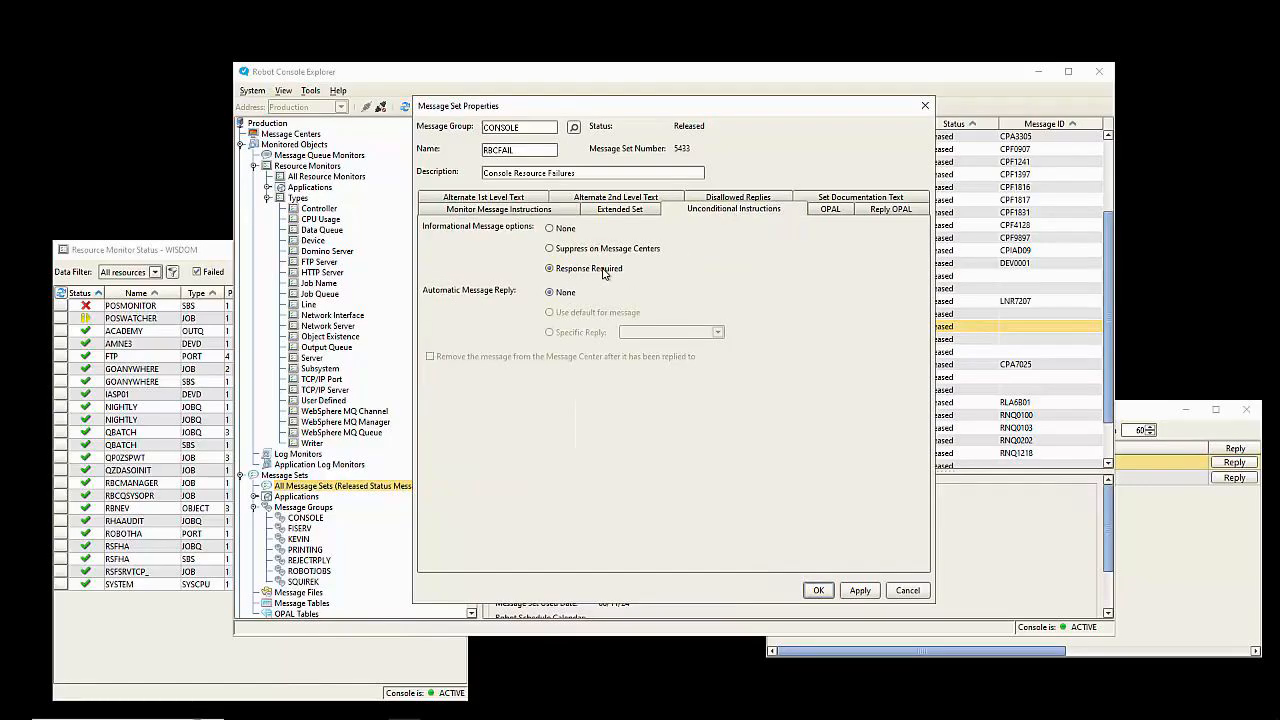
click(910, 590)
click(1205, 548)
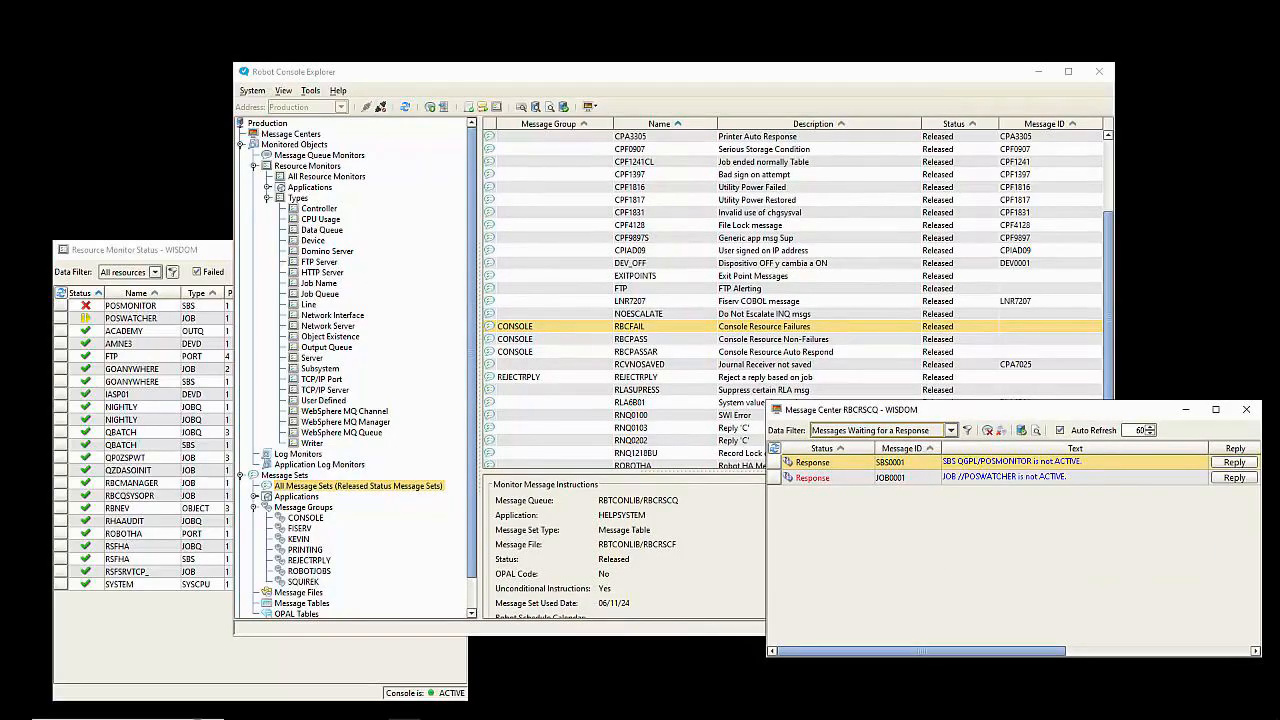
Step: Check the POSMONITOR and POSWATCHER Robot Alert e-mails in Outlook, then select RBCPASS
drag(0, 194, 929, 192)
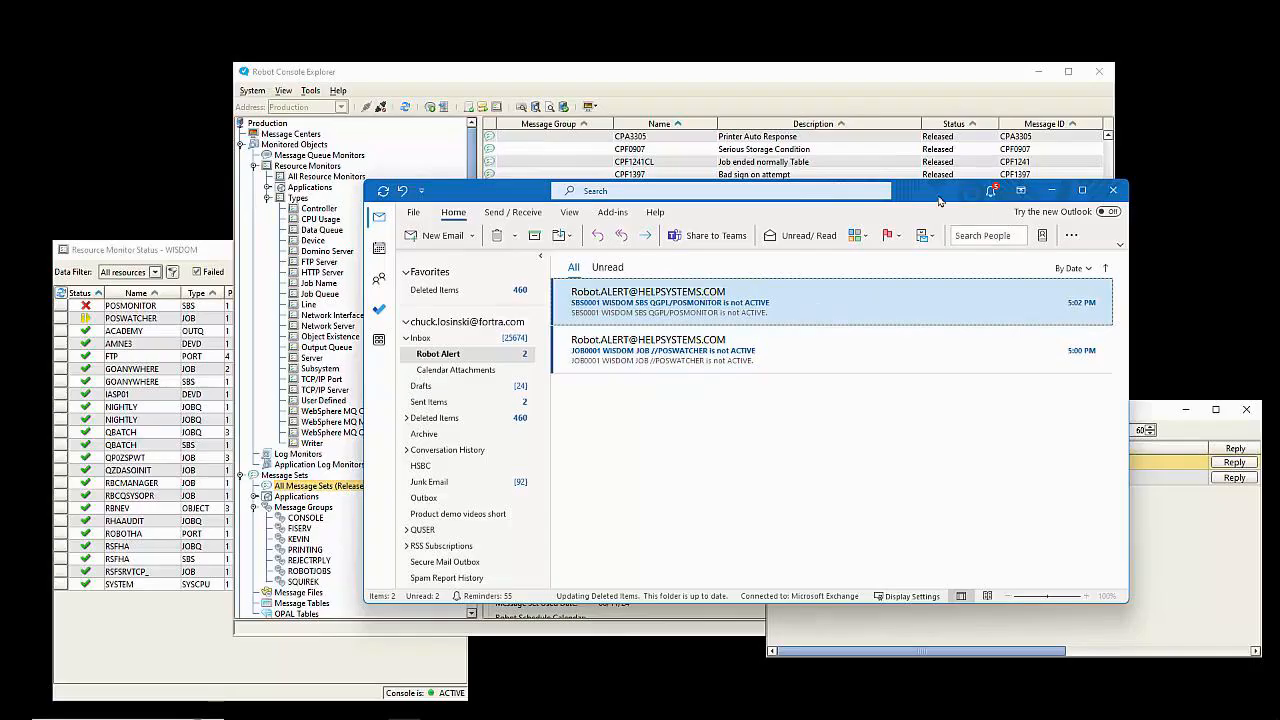
click(1051, 190)
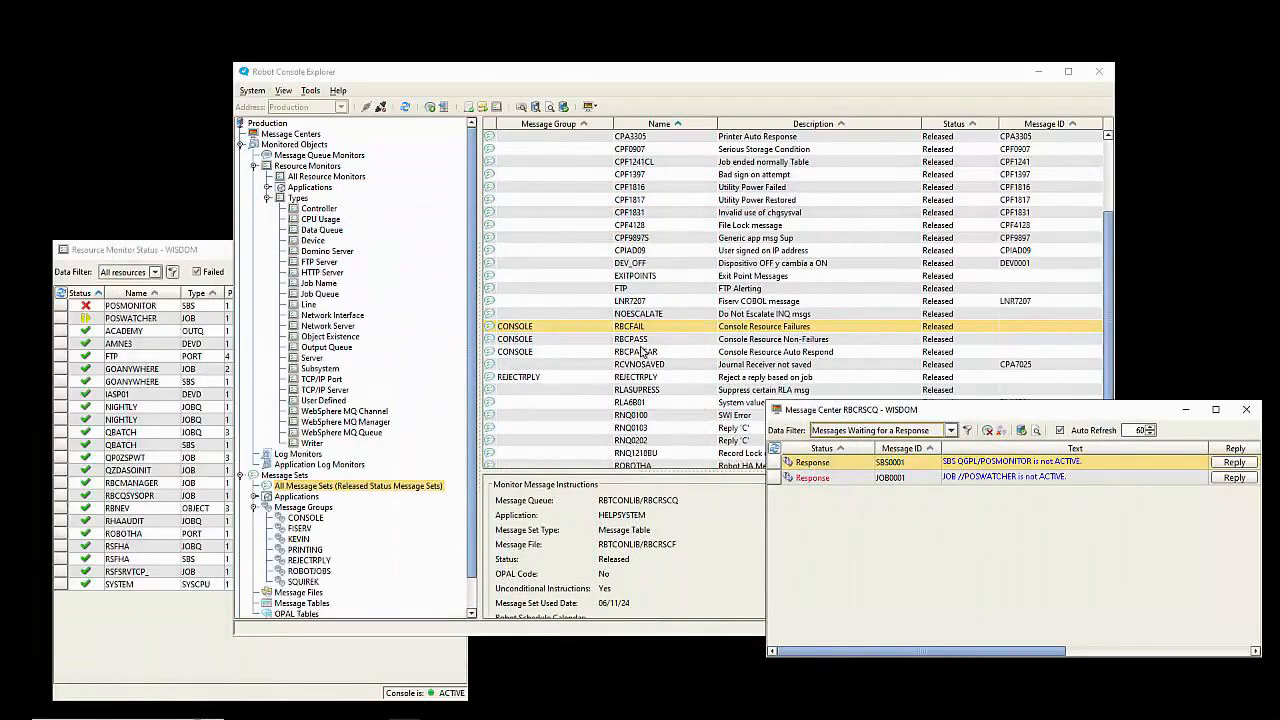
click(643, 340)
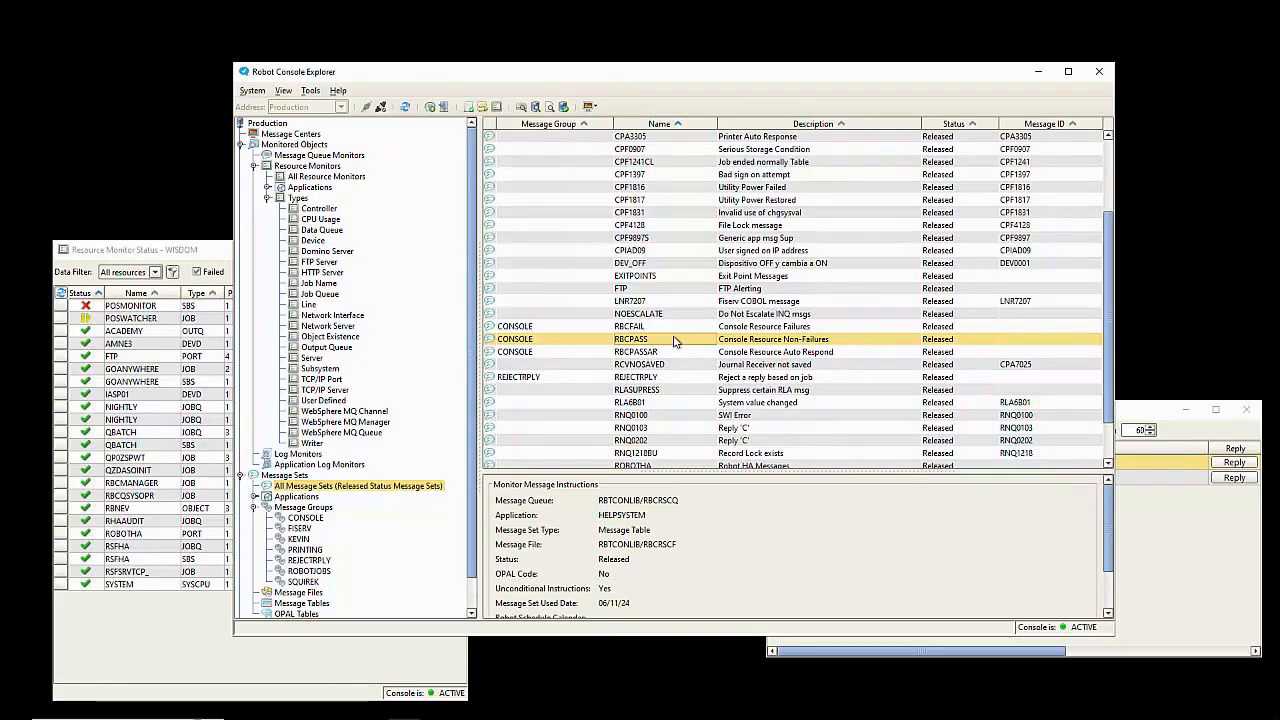
Step: Review the POSMONITOR and POSWATCHER back-to-ACTIVE messages in RBCRSCQ, then switch to their SBS0002 and JOB0002 alert e-mails
click(213, 248)
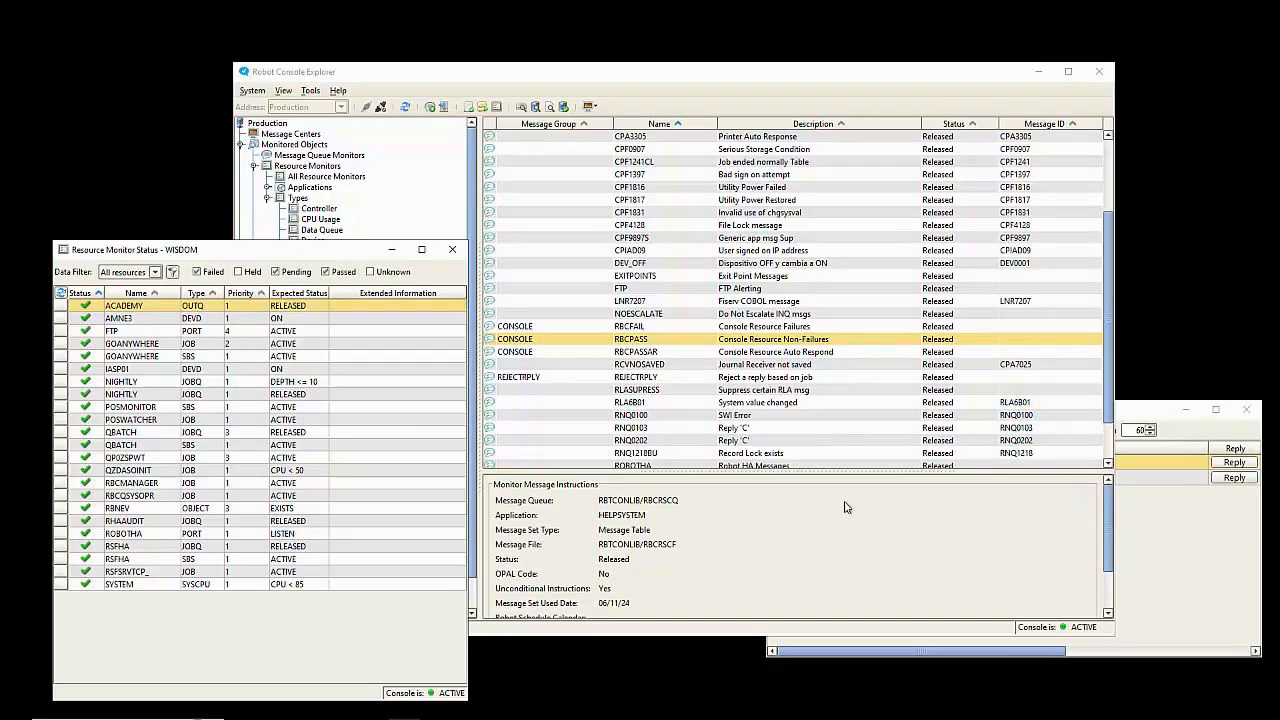
click(1203, 574)
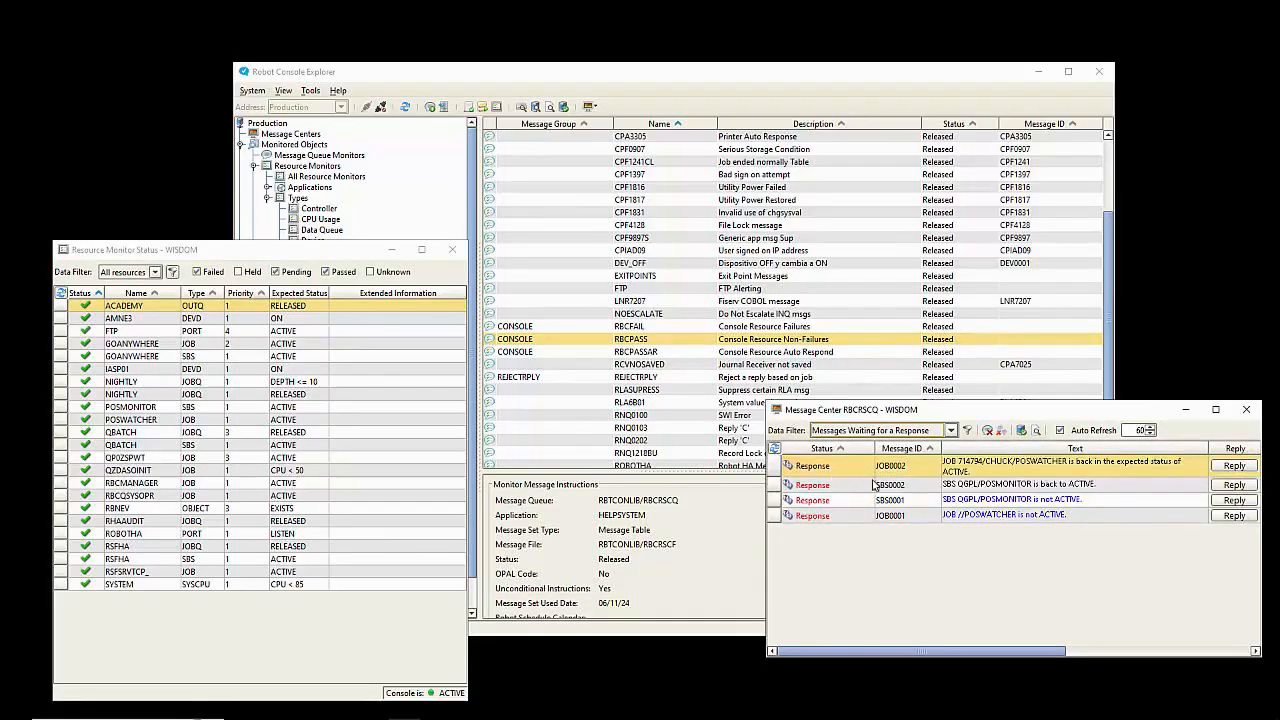
click(1003, 485)
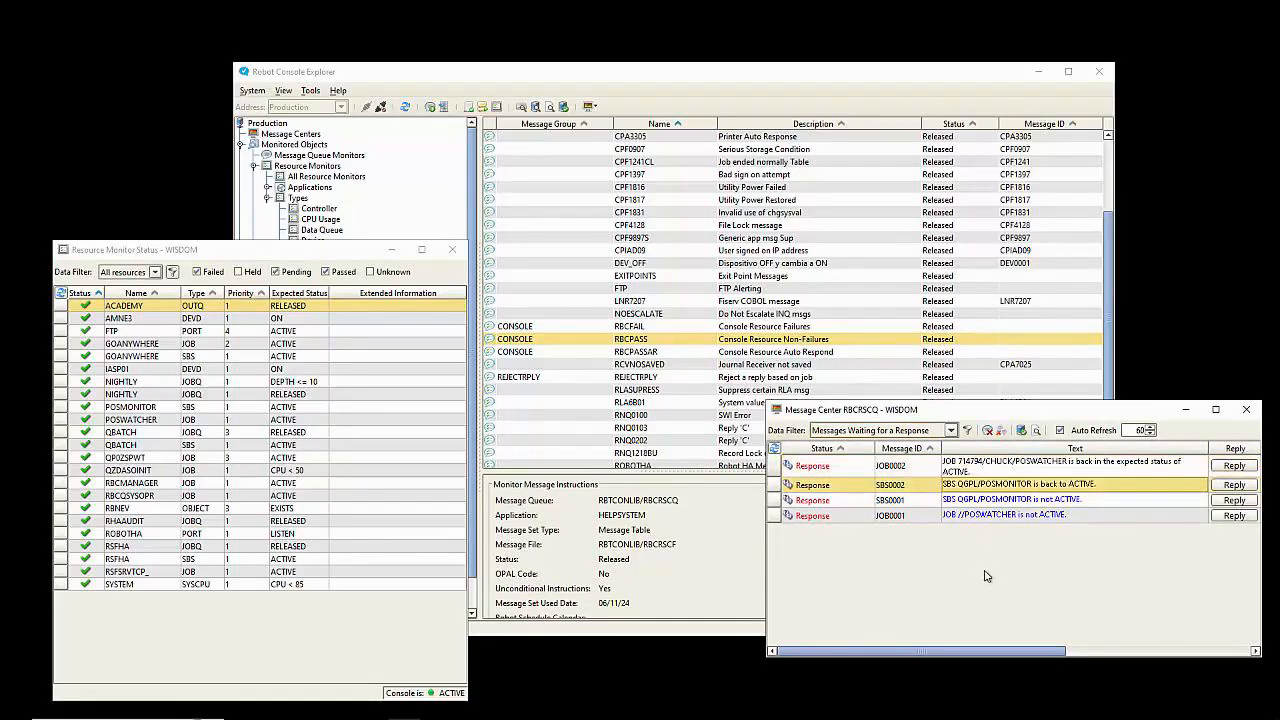
click(988, 467)
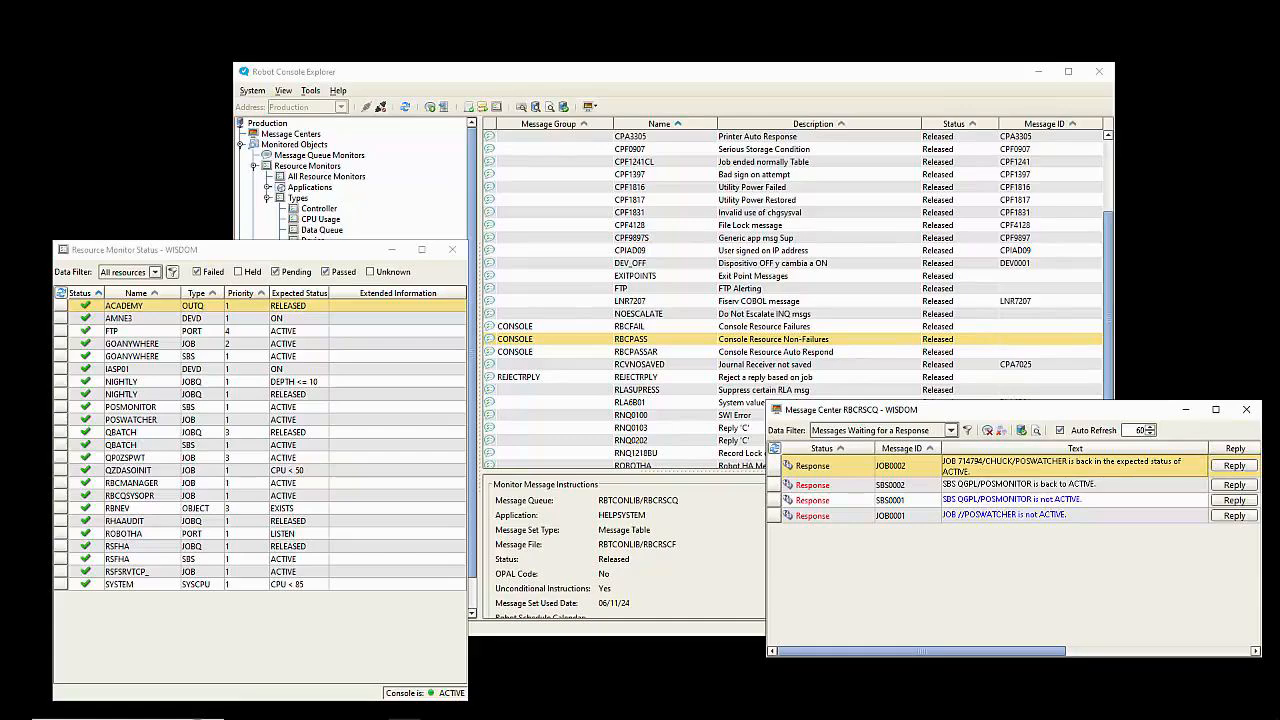
key(alt+Tab)
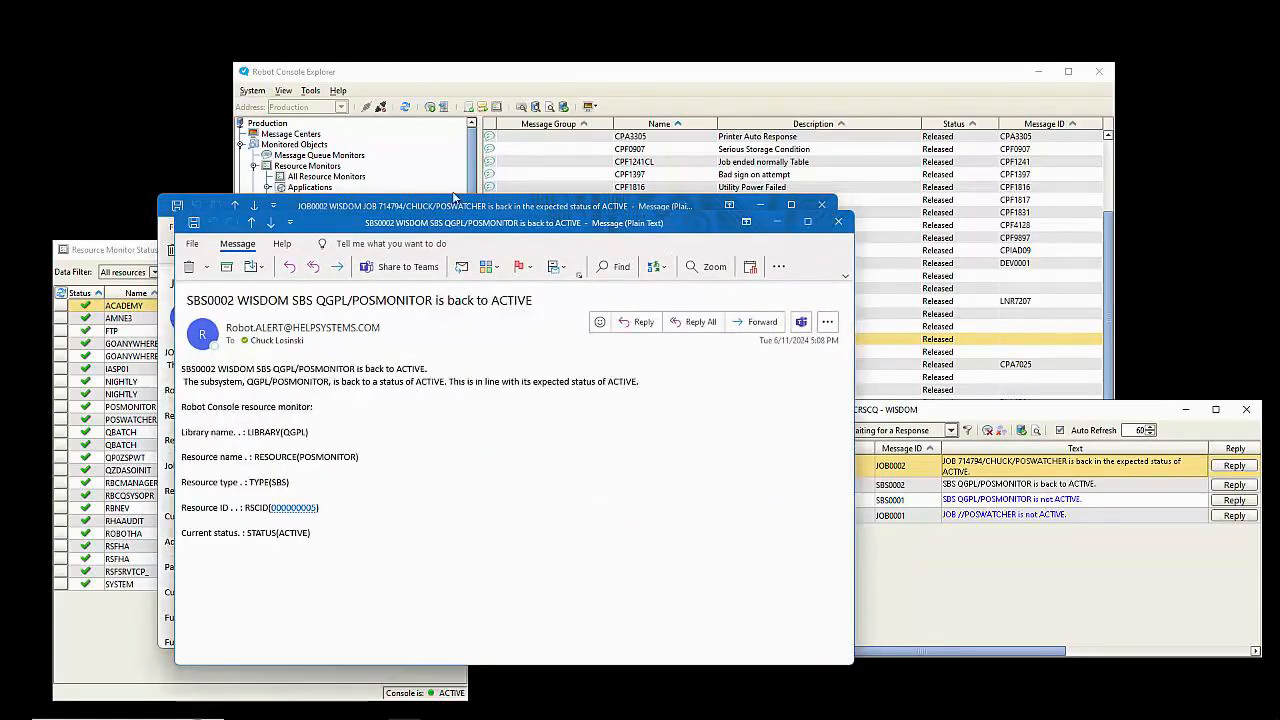
Step: Move the SBS0002 alert e-mail aside, then close both the SBS0002 and JOB0002 e-mails
drag(457, 224, 707, 245)
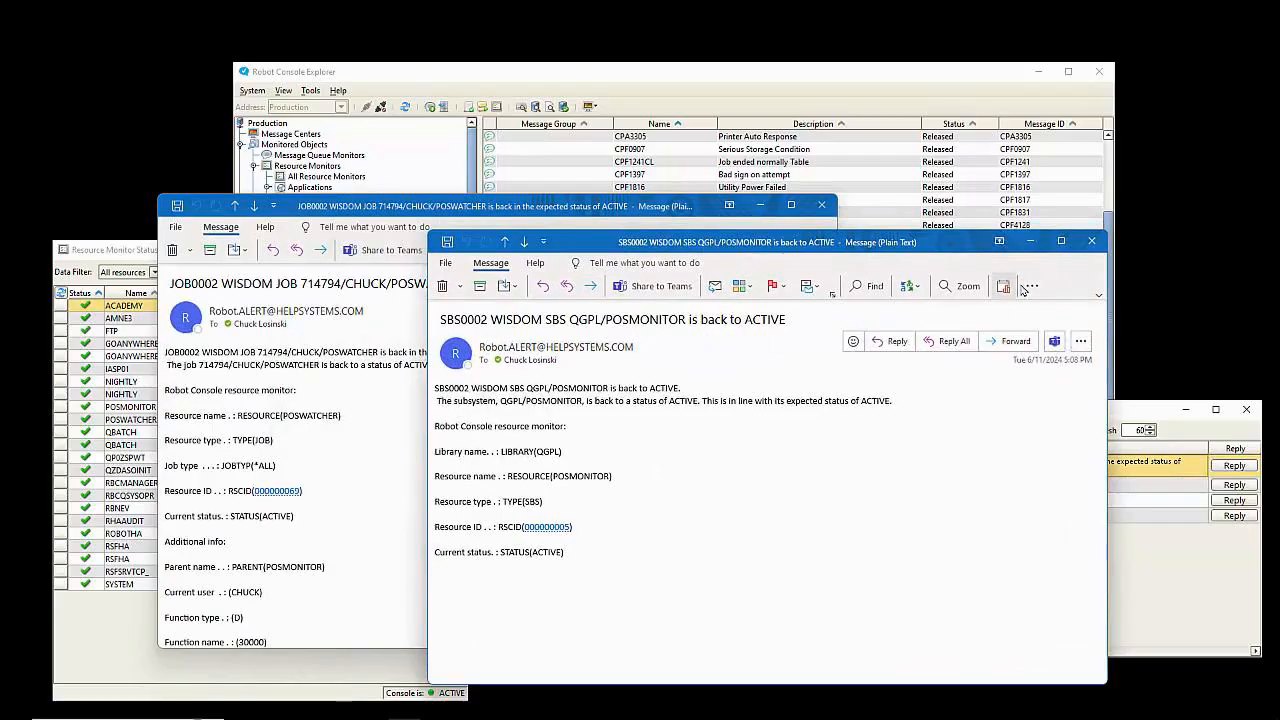
click(1092, 244)
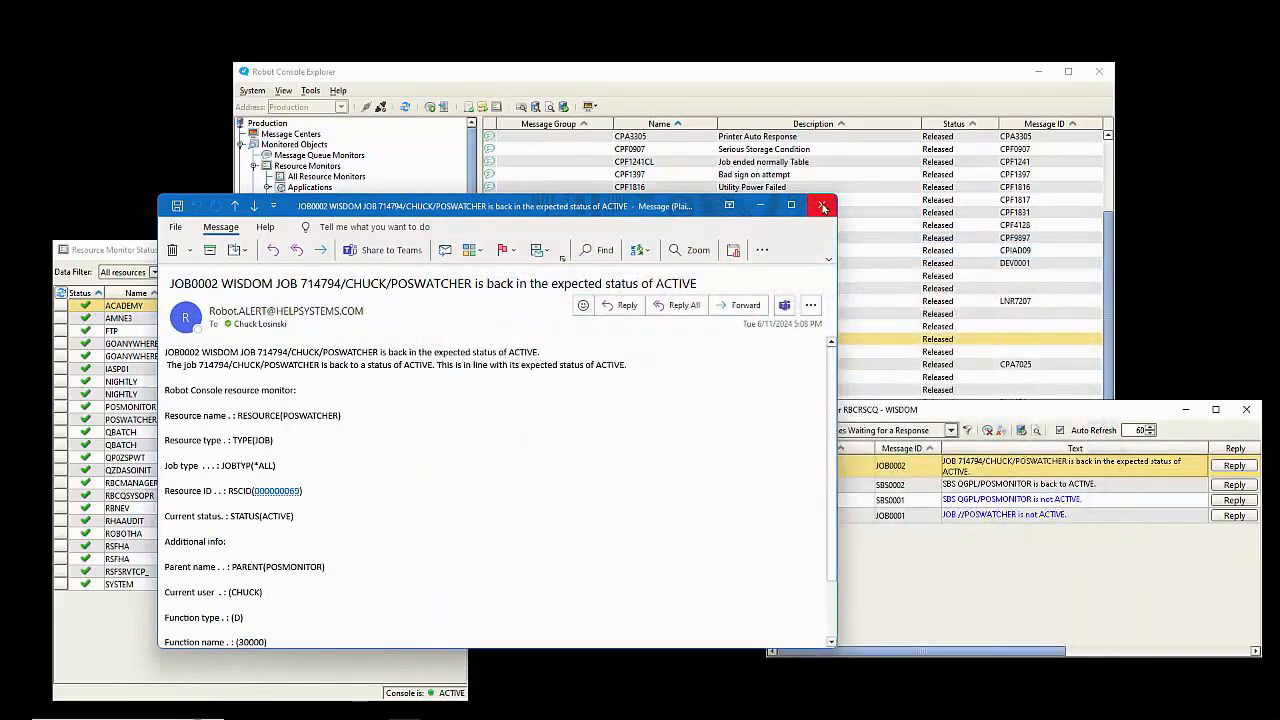
click(822, 207)
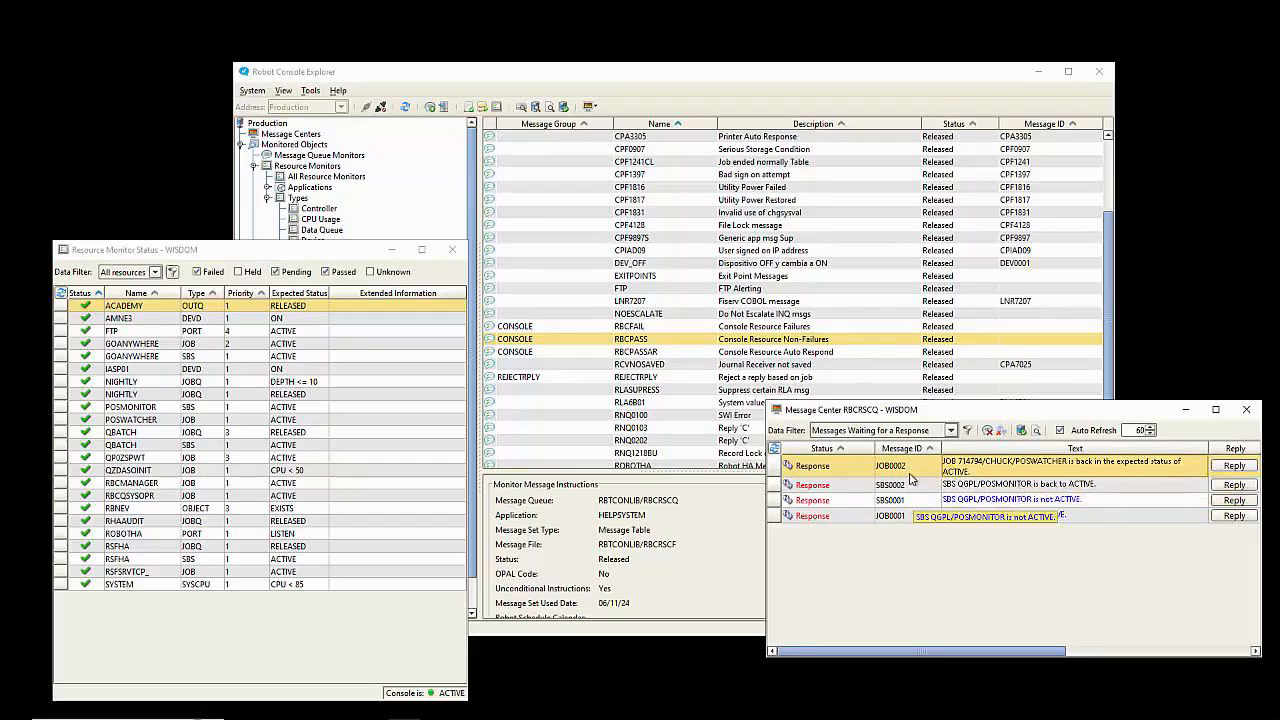
Step: Check the message actions list, then view the QSYSOPR message center's settings under Message Centers
right_click(910, 479)
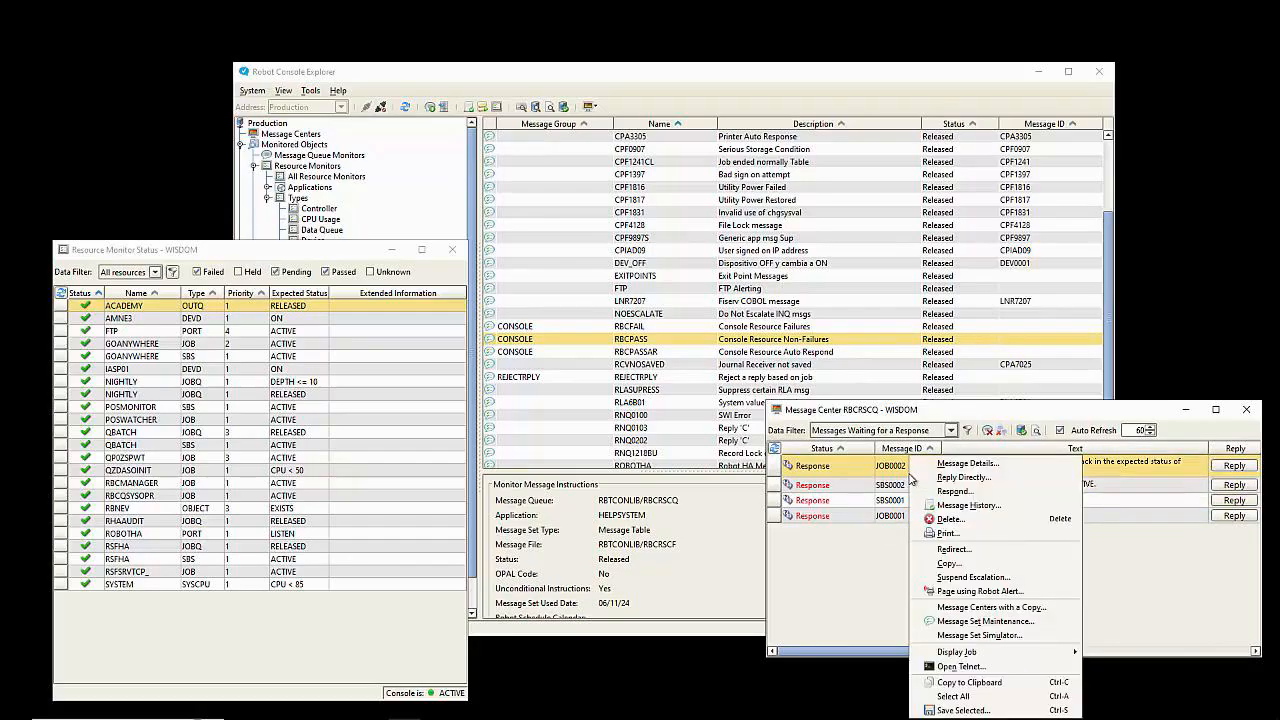
click(893, 568)
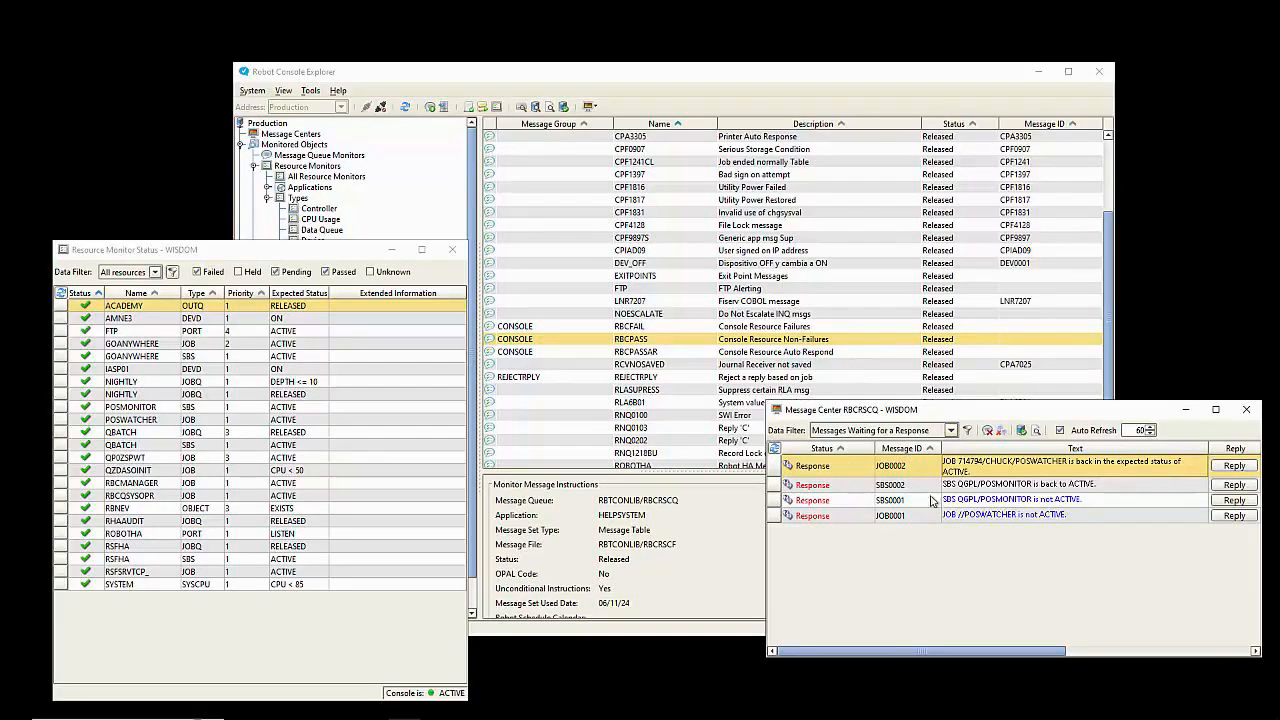
click(715, 85)
click(308, 134)
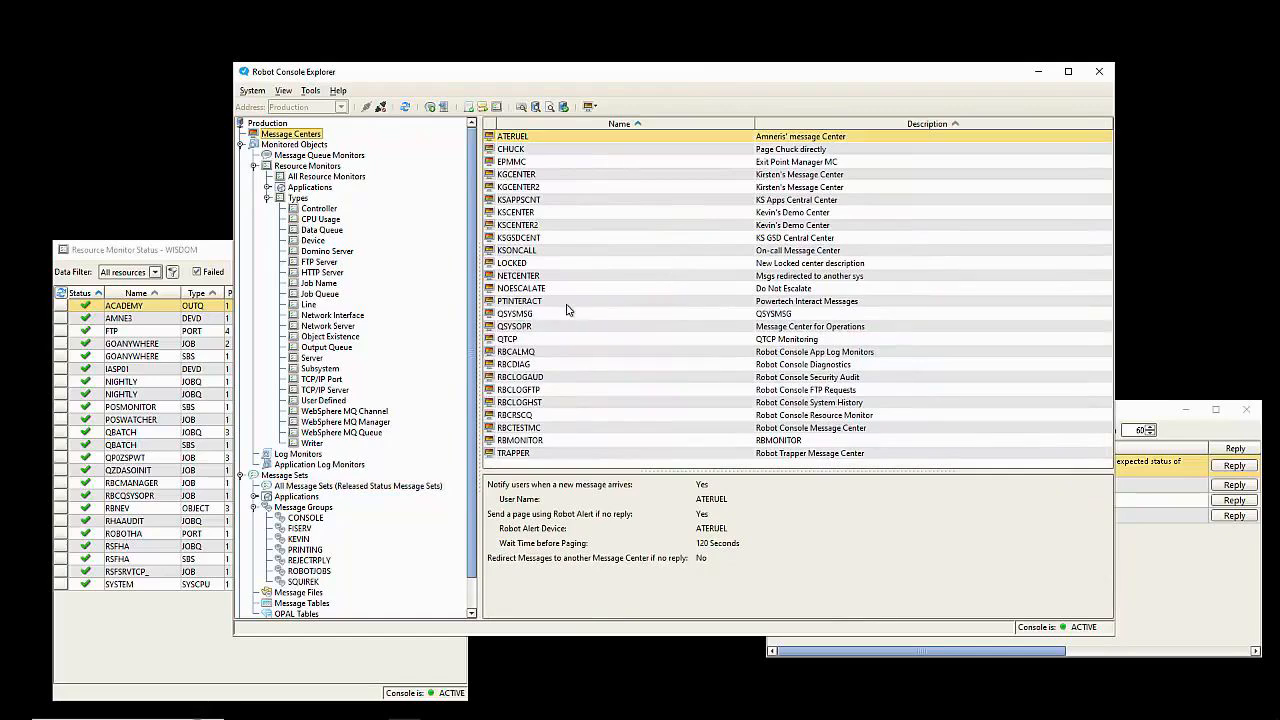
click(550, 331)
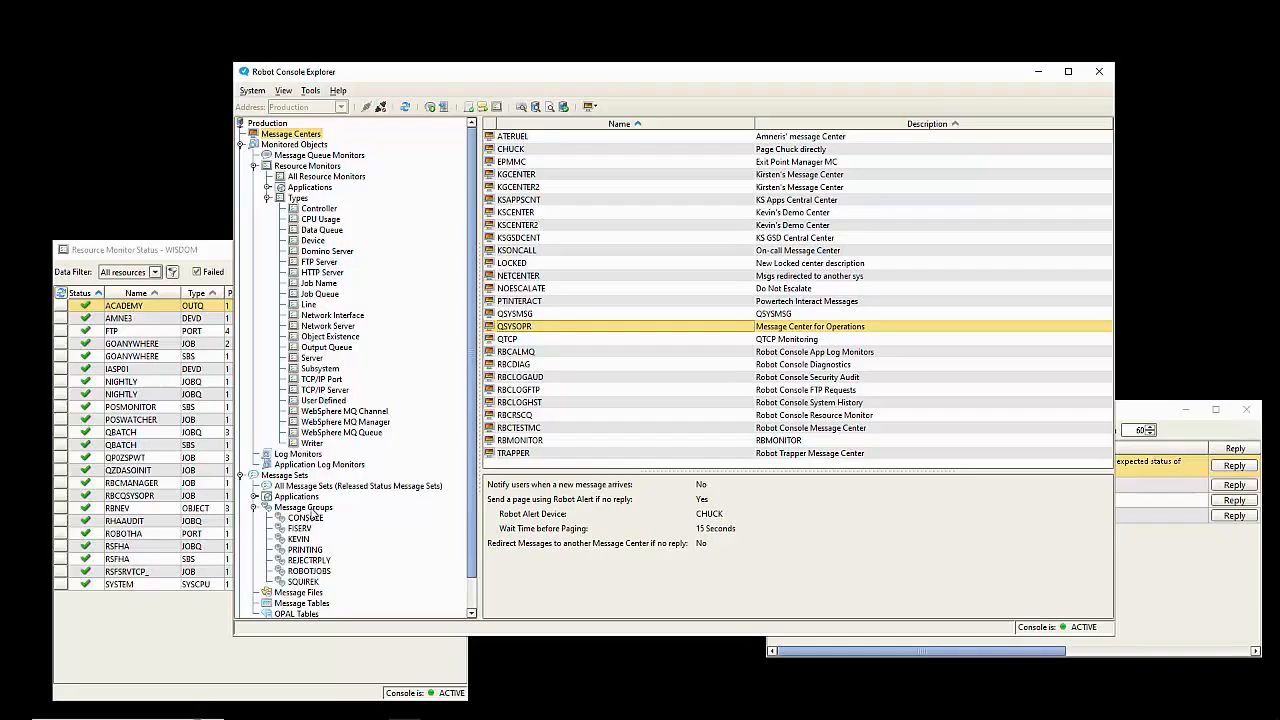
Step: List all message sets, select RBCFAIL and RBCPASS, then show only the CONSOLE group's sets
click(303, 487)
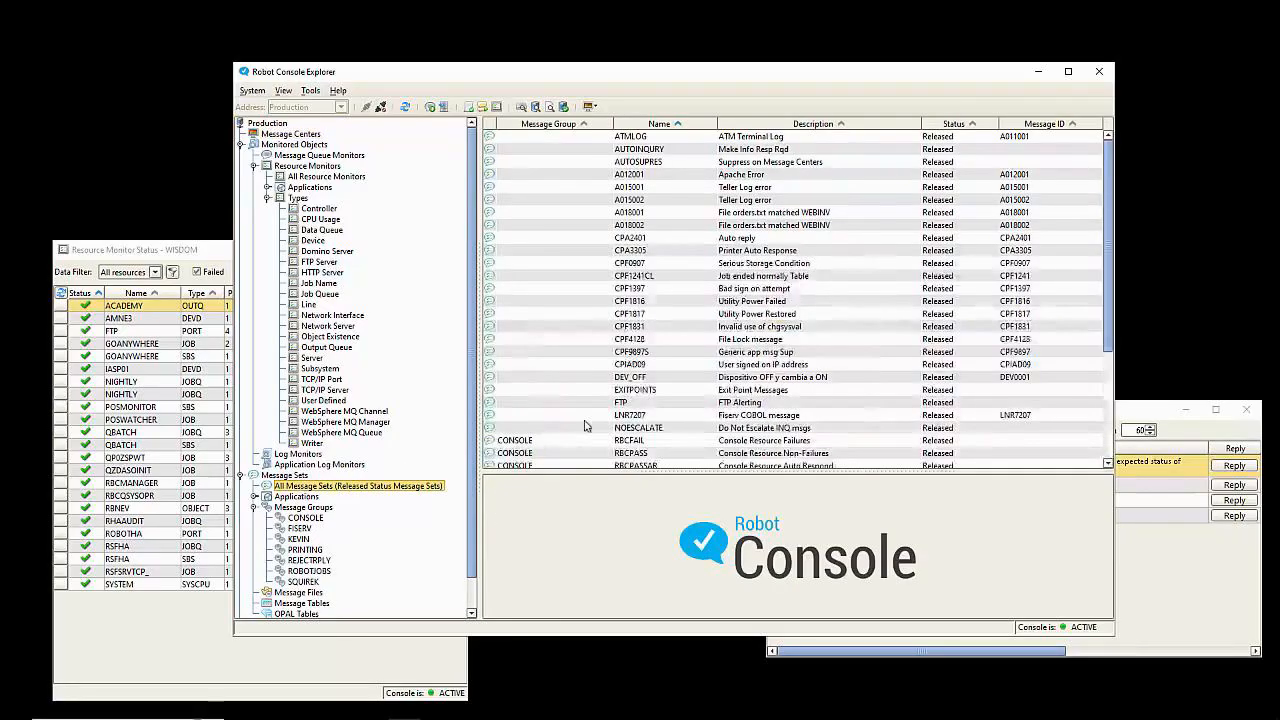
scroll(585, 367, down, 2)
click(585, 367)
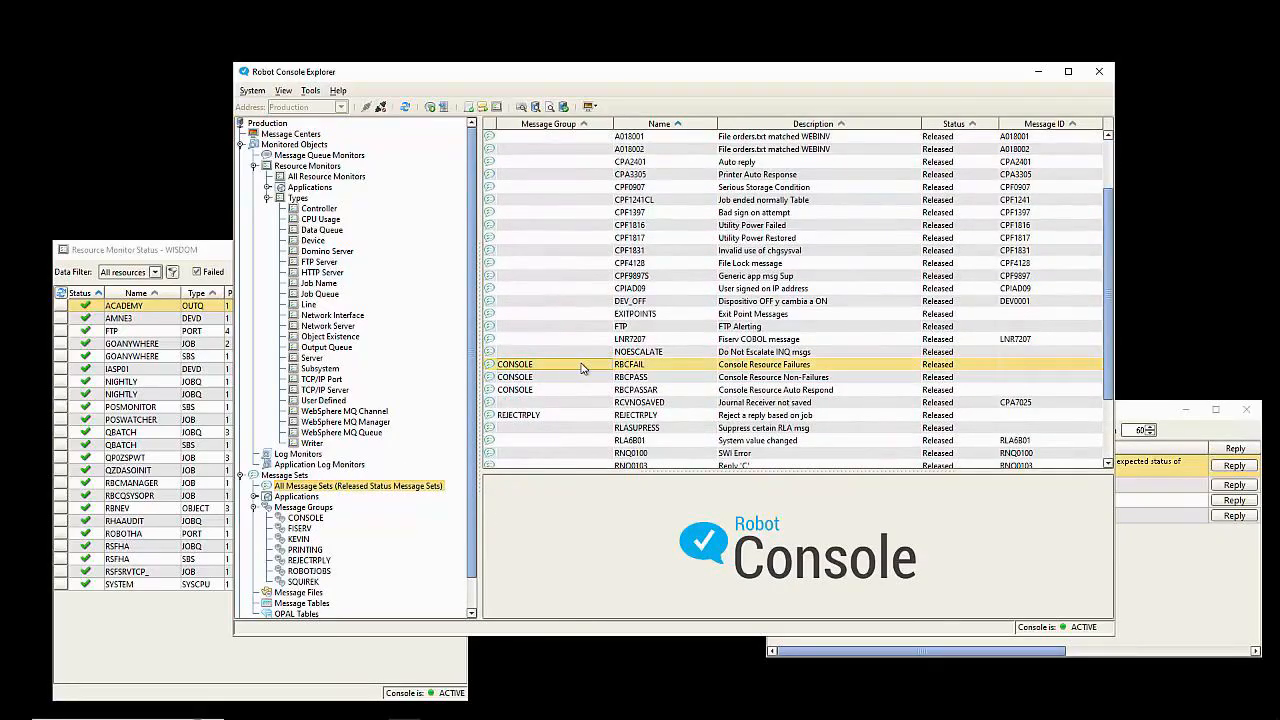
shift+click(585, 377)
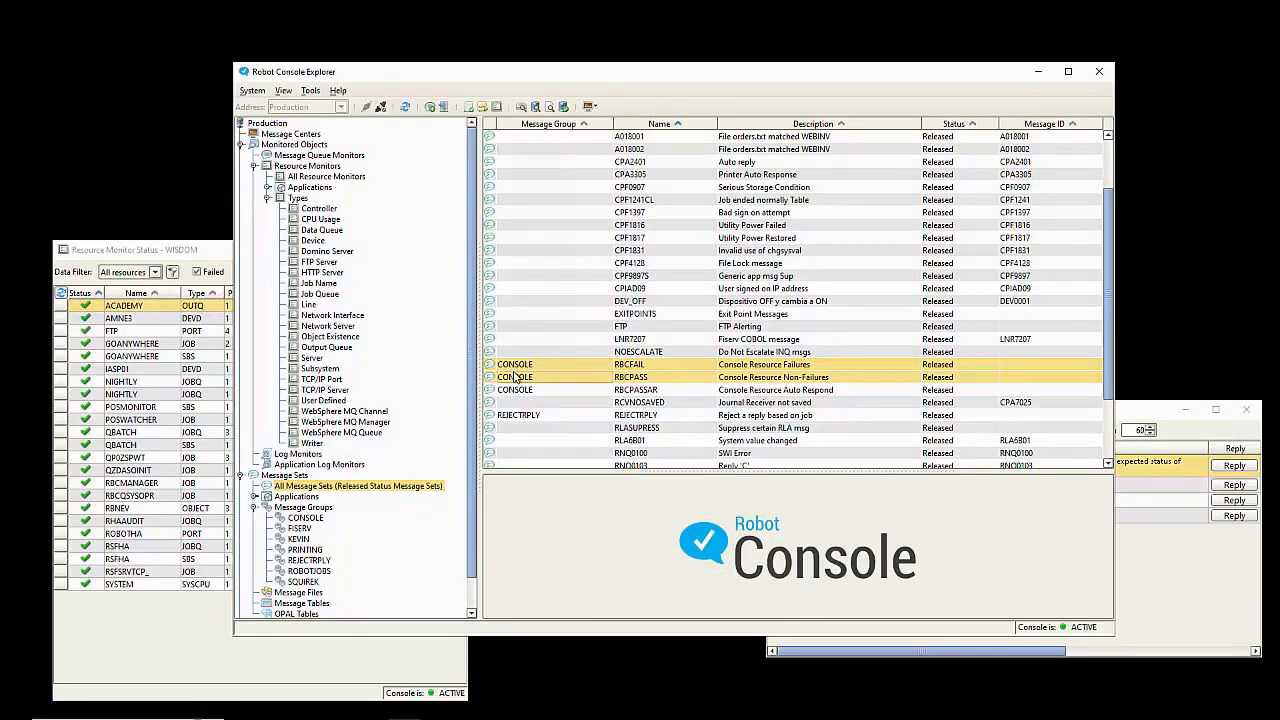
click(308, 518)
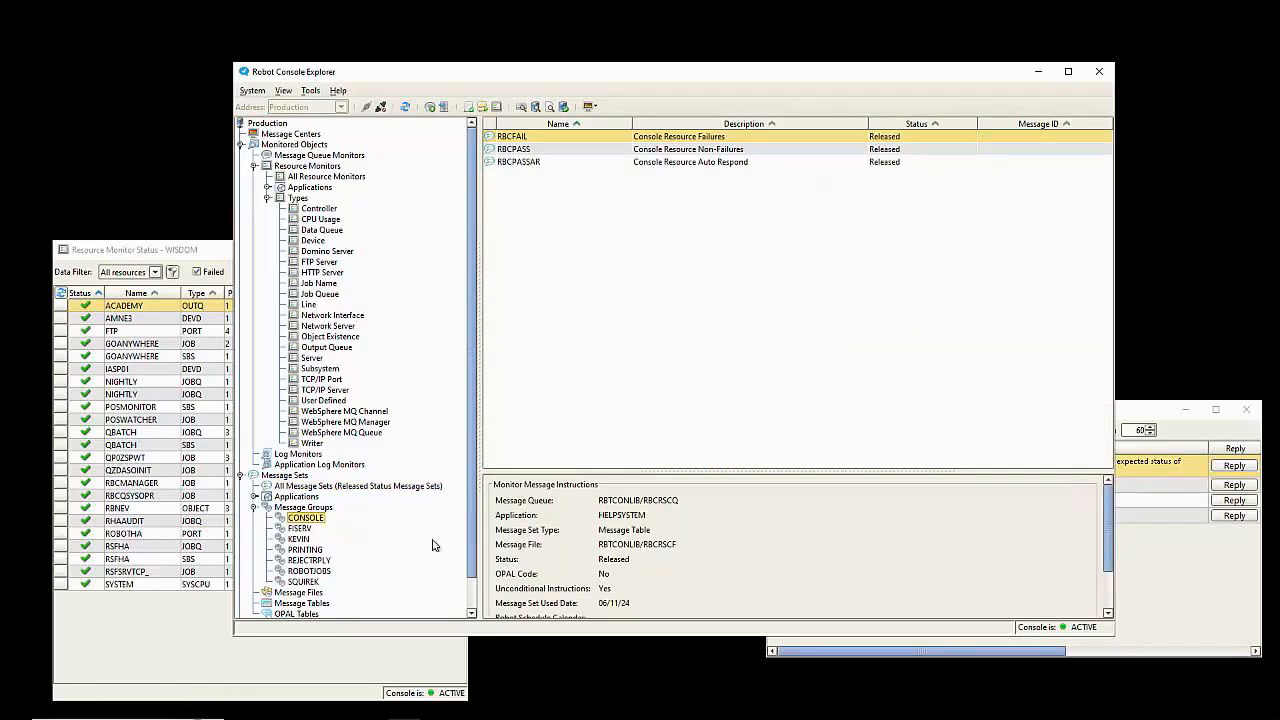
Step: In the CONSOLE message group's properties, choose Selected Message Center QSYSOPR and save
right_click(320, 519)
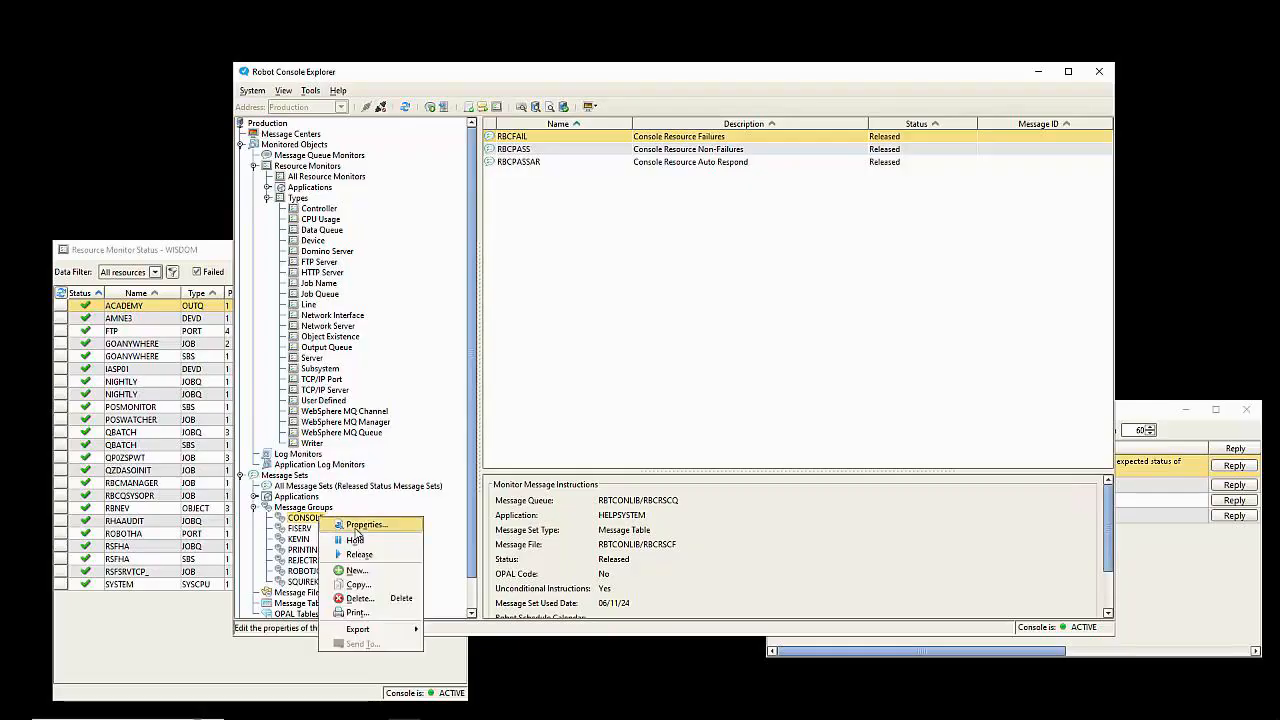
click(355, 528)
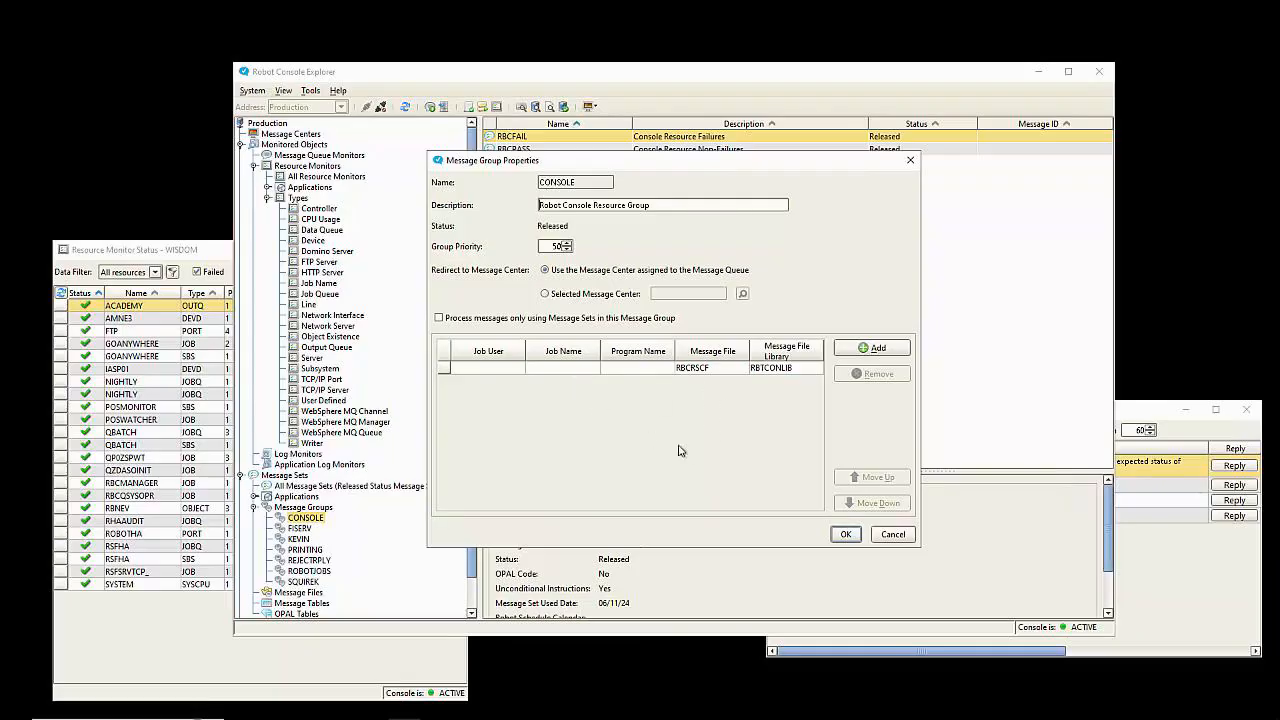
click(545, 293)
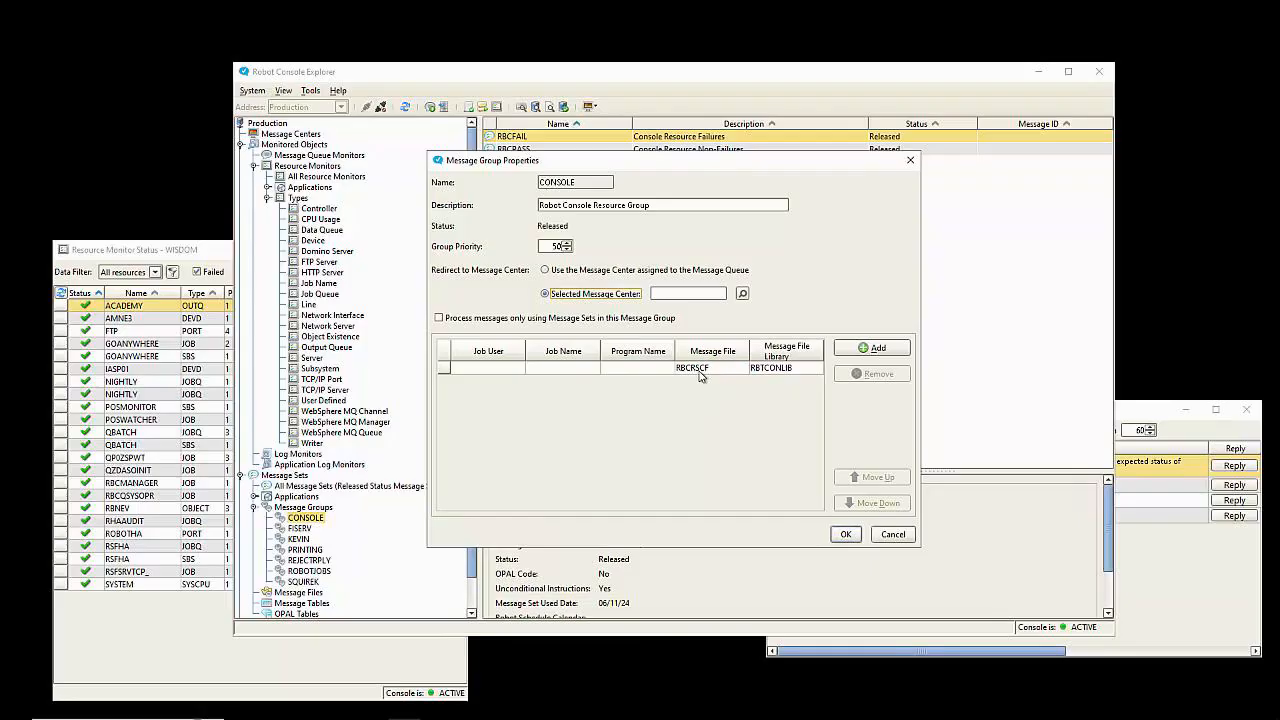
click(706, 292)
text(QSYSOPR)
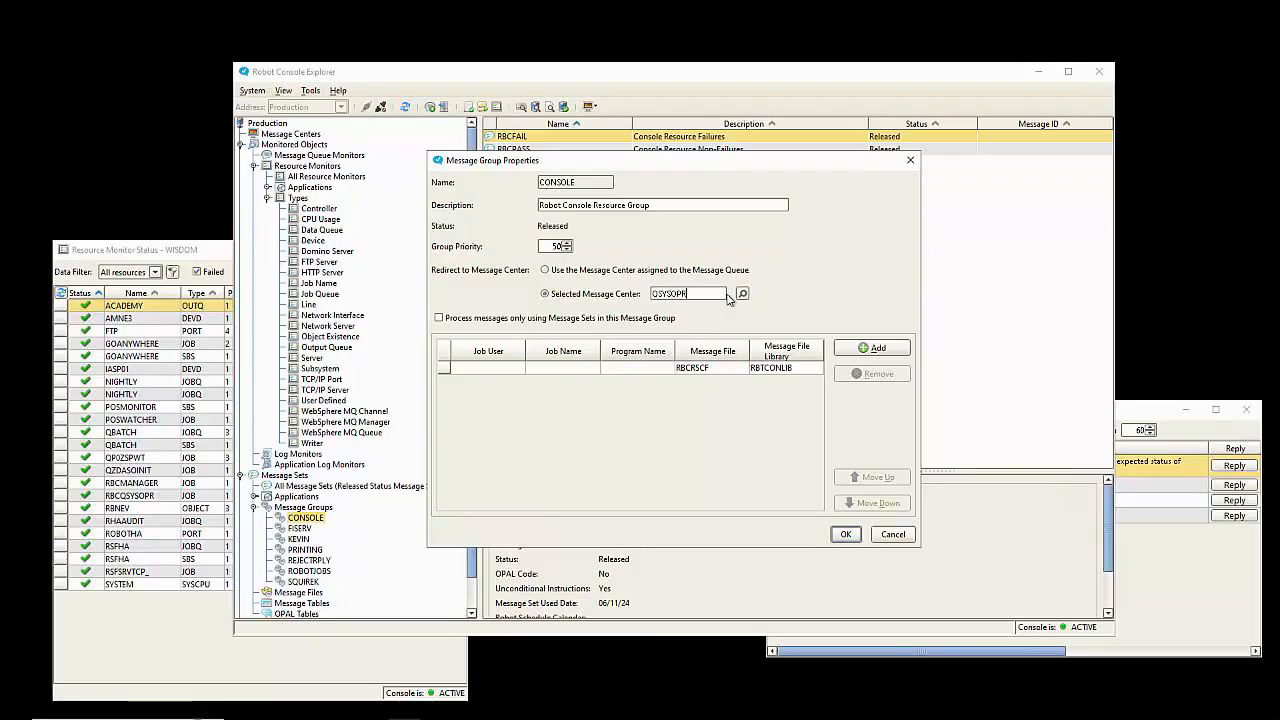
click(845, 535)
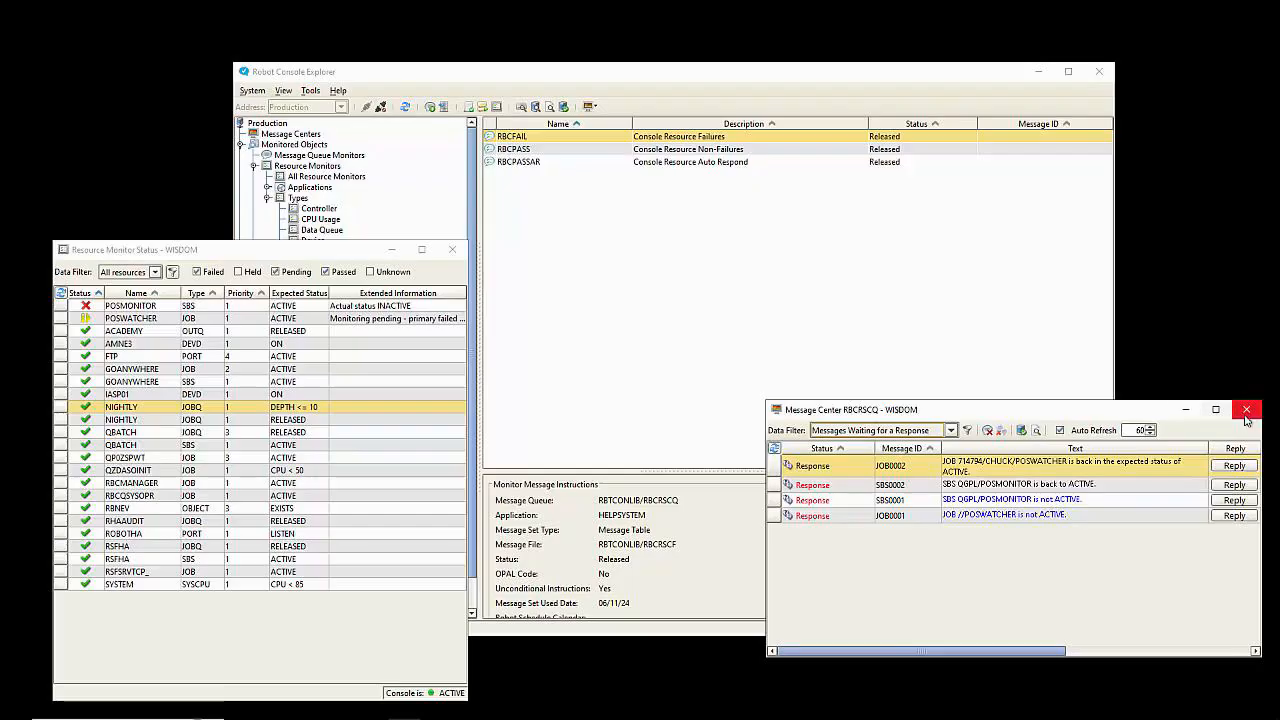
Step: Display the QSYSOPR message center and select its SBS QGPL/POSMONITOR not-ACTIVE message
click(508, 89)
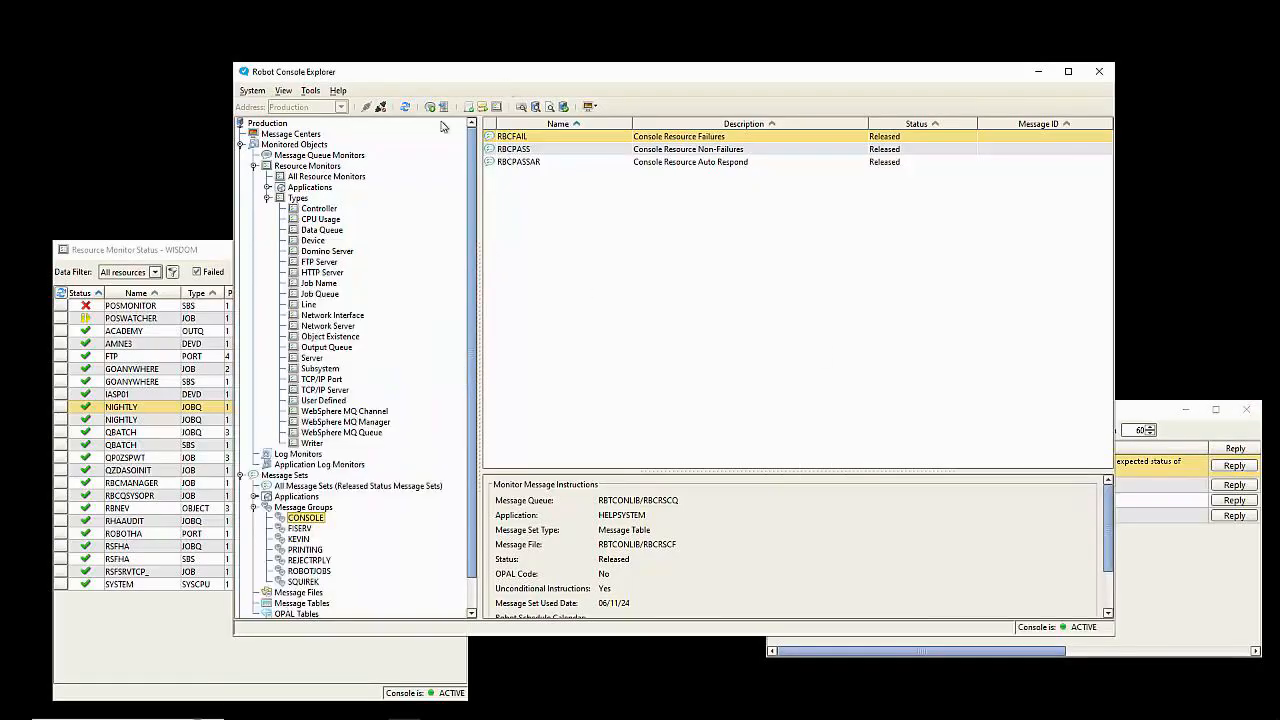
click(308, 133)
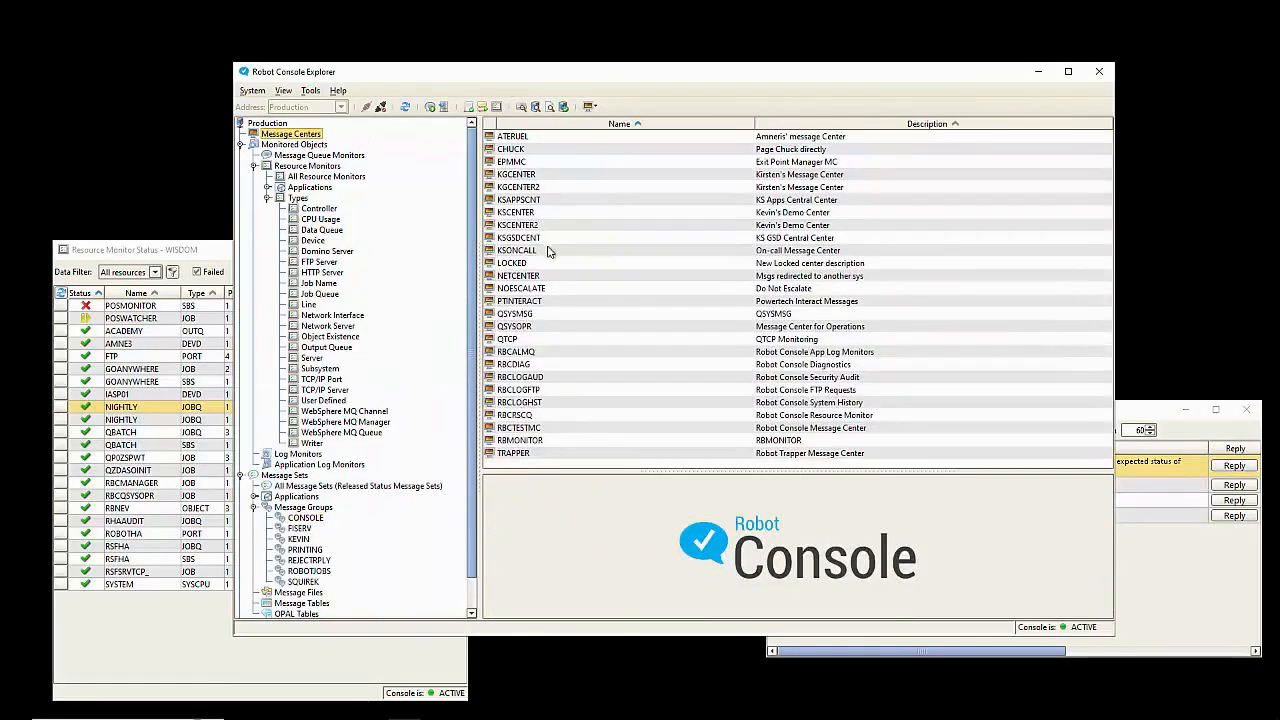
right_click(557, 327)
click(590, 346)
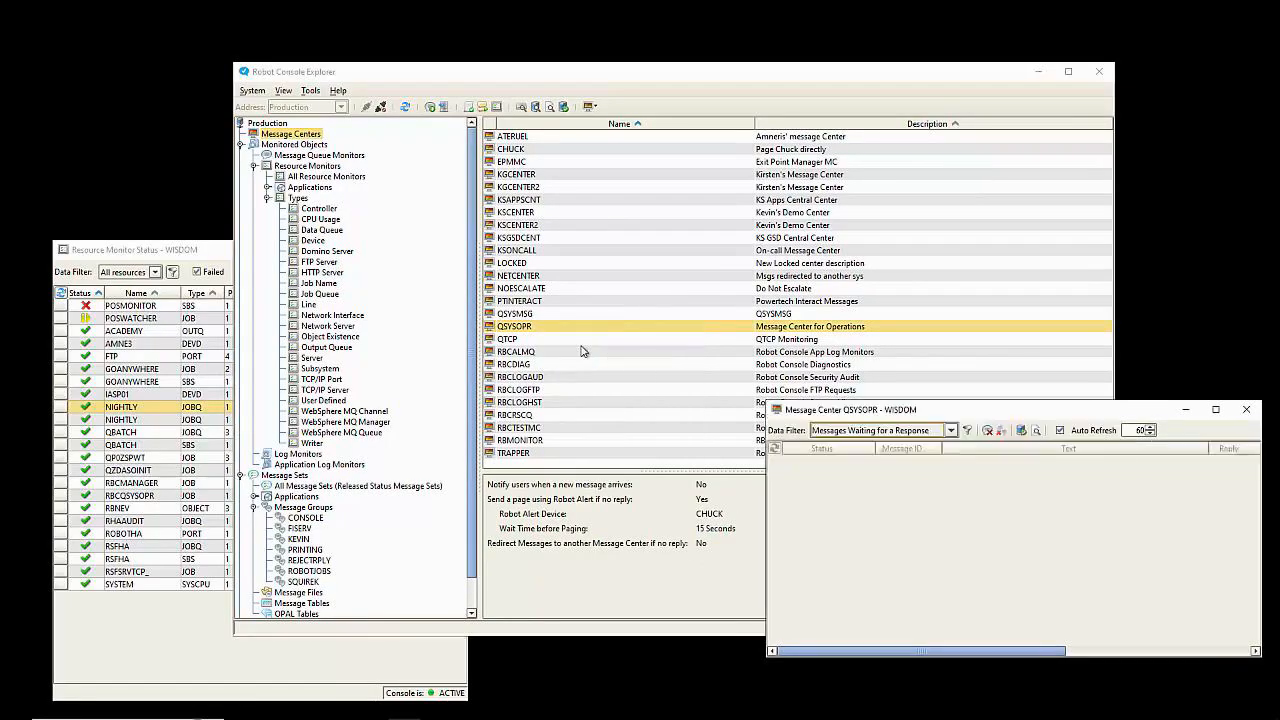
click(1055, 465)
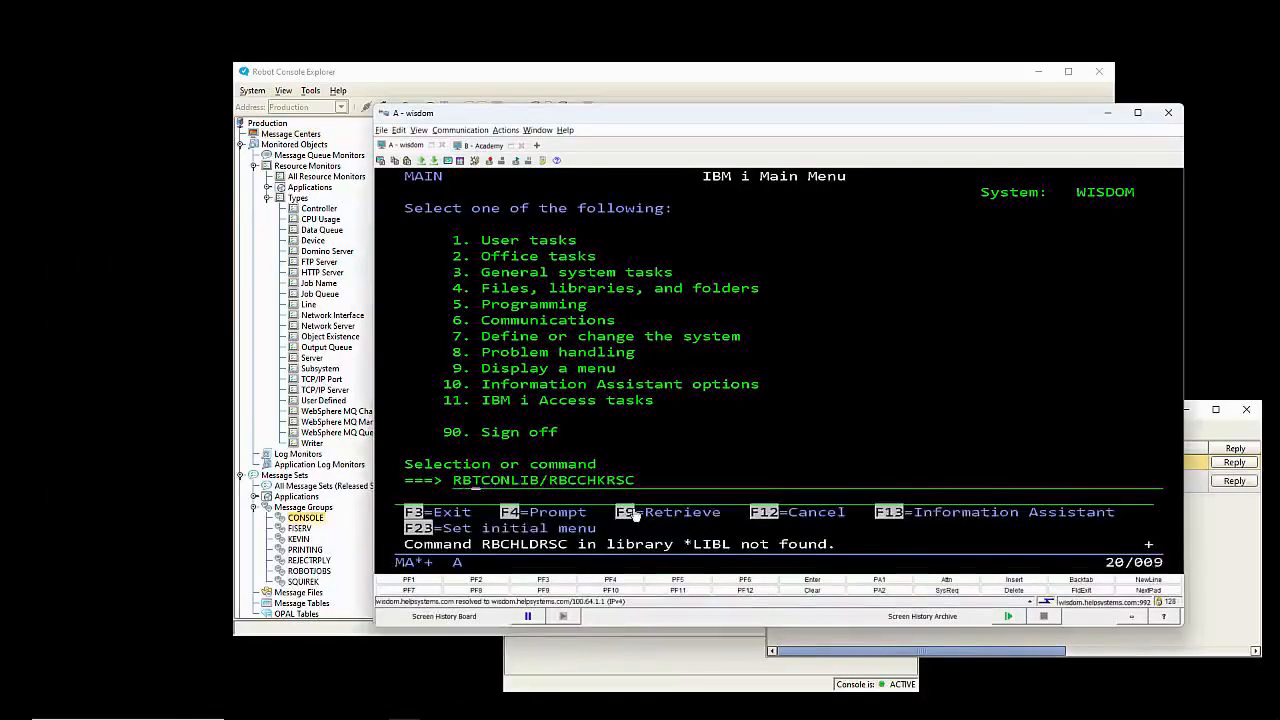
key(Right)
key(Right)
key(Right)
key(Right)
key(Right)
key(Right)
key(Right)
key(Right)
key(Right)
key(Right)
Step: Change the command to RBCHLDRSC to bring up the Hold Resource(s) prompt, then leave with F3
key(Right)
text(hld)
key(Return)
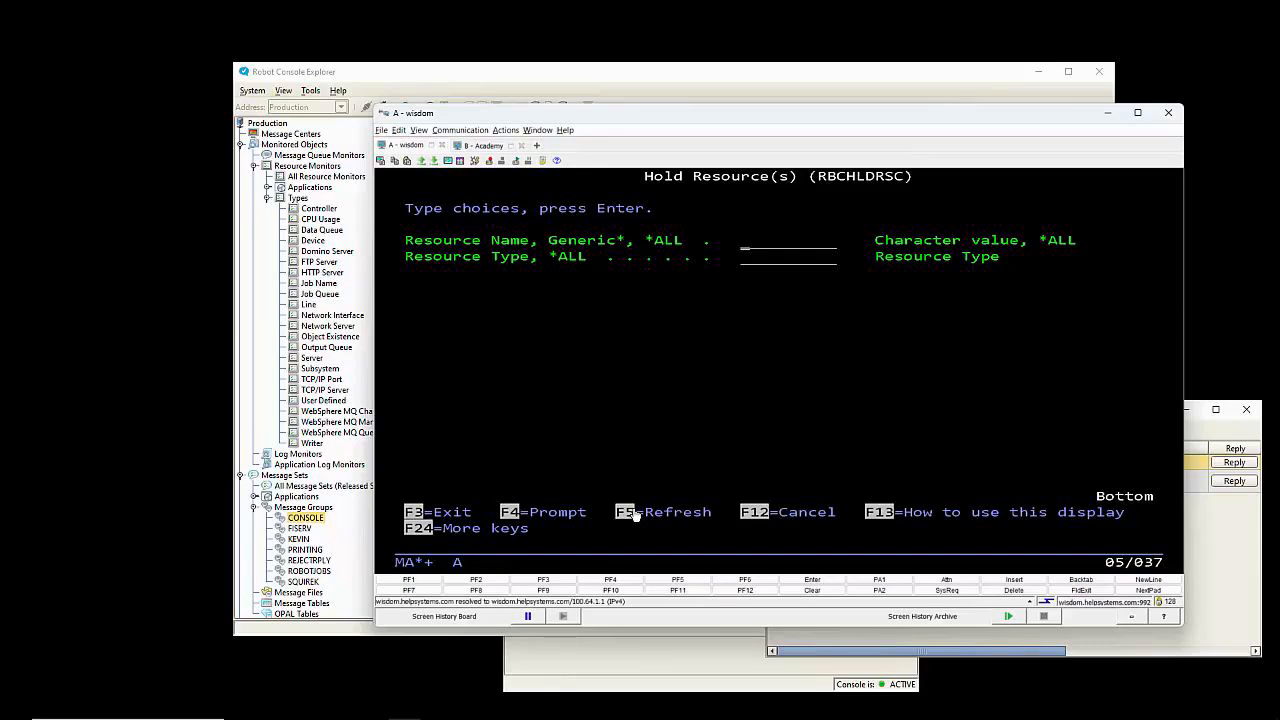
key(F3)
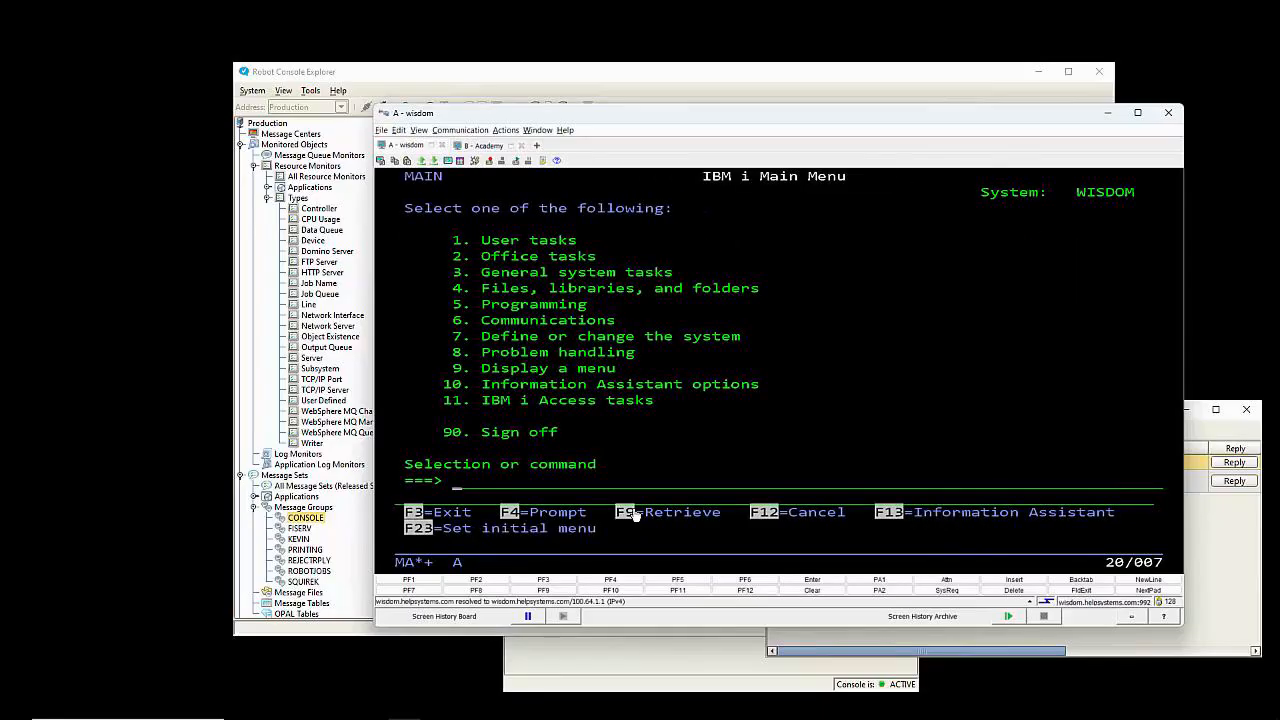
Step: Retrieve the command, change HLD to RLS, and prompt Release Resource(s) with F4
click(628, 517)
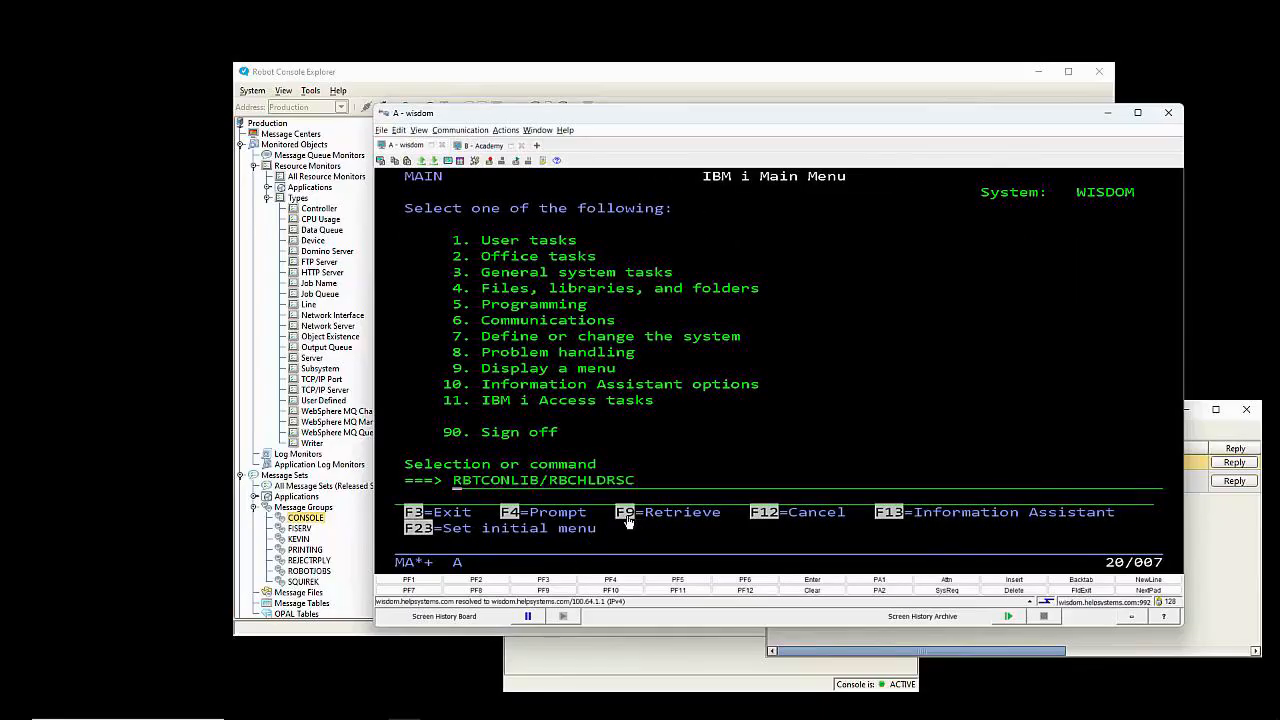
key(Right)
key(Right)
key(Right)
key(Right)
key(Right)
key(Right)
key(Right)
key(Right)
key(Right)
key(Right)
key(Right)
key(Right)
key(Right)
text(rls)
key(F4)
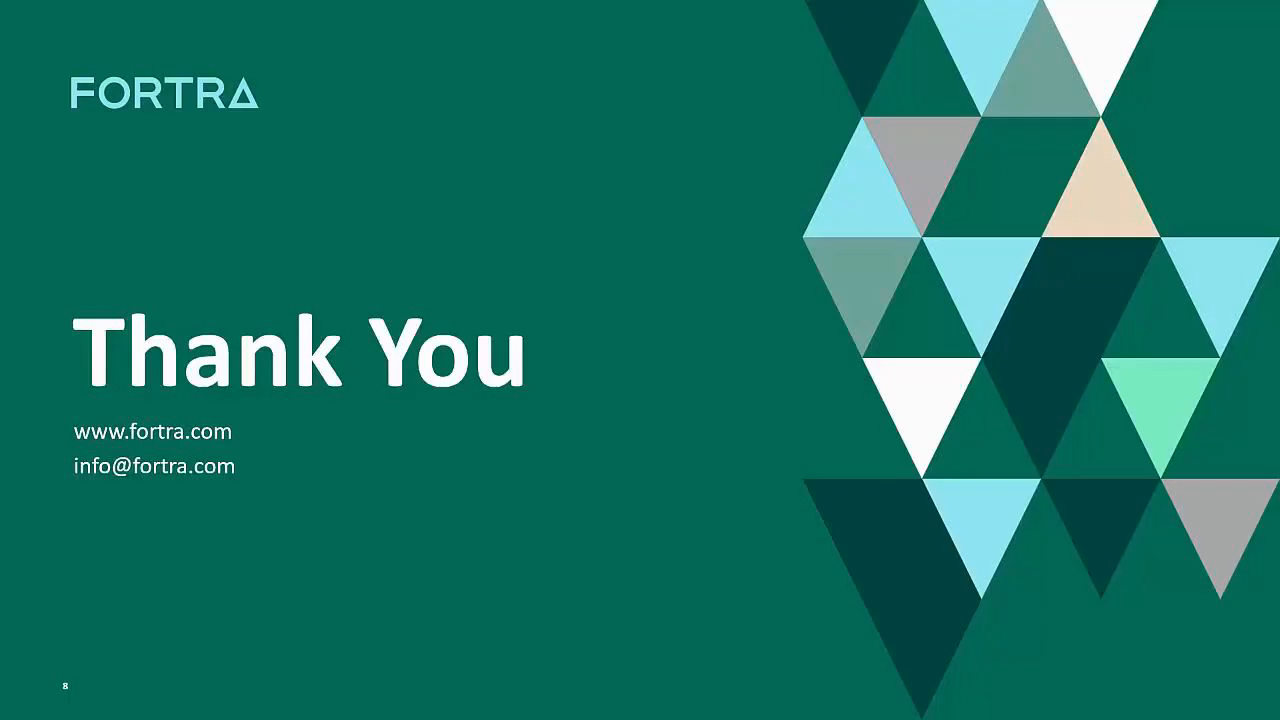